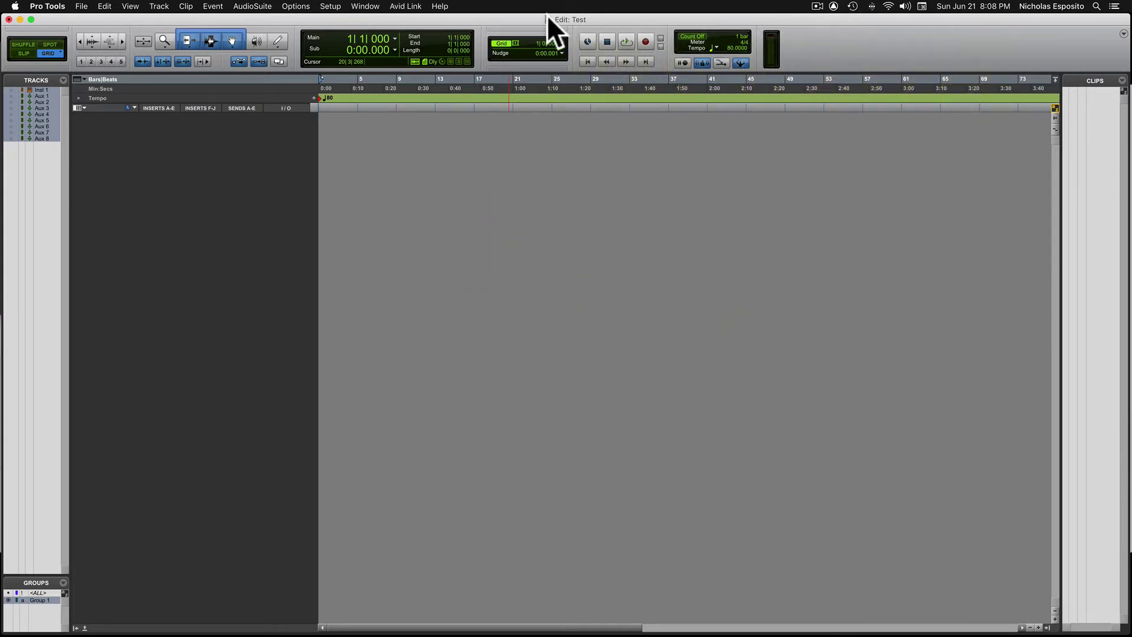
In the New Tracks dialog, make the first new track a stereo Instrument Track
{"action": "left_click", "coordinate": [536, 16]}
{"action": "left_click", "coordinate": [157, 12]}
{"action": "key", "text": "super+shift+n"}
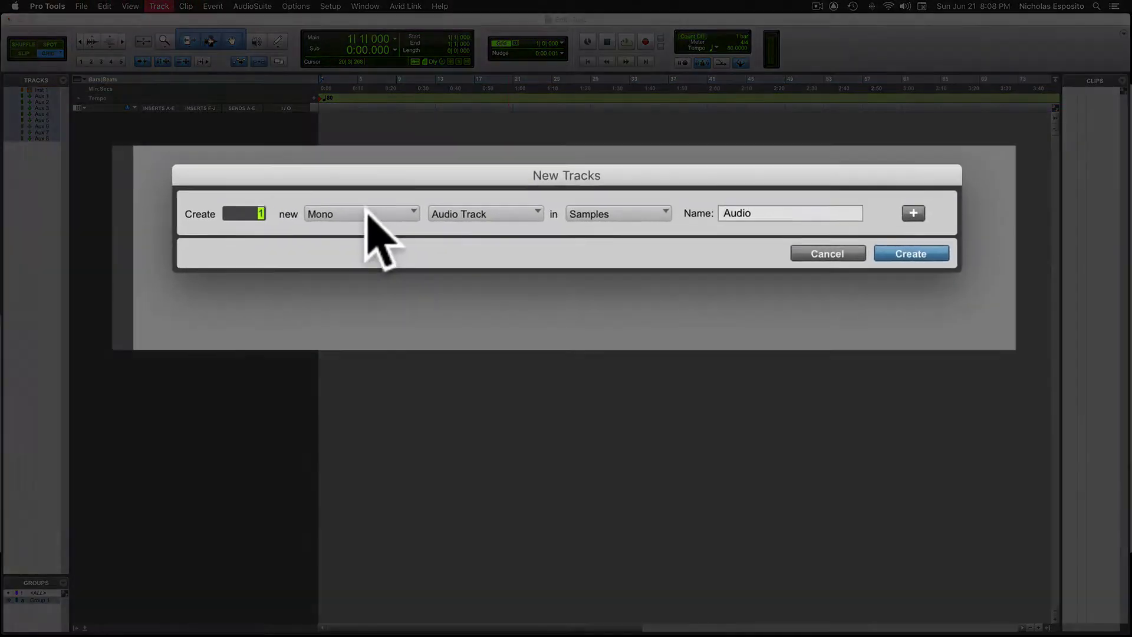
{"action": "left_click", "coordinate": [450, 229]}
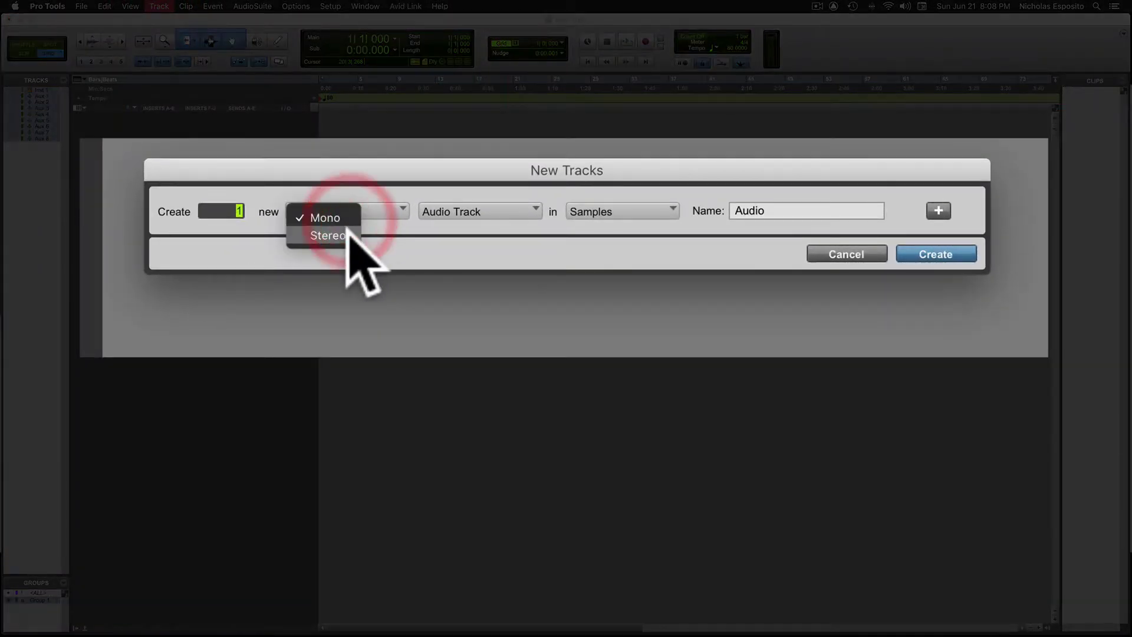
{"action": "left_click", "coordinate": [347, 234]}
{"action": "left_click", "coordinate": [463, 213]}
{"action": "left_click", "coordinate": [497, 289]}
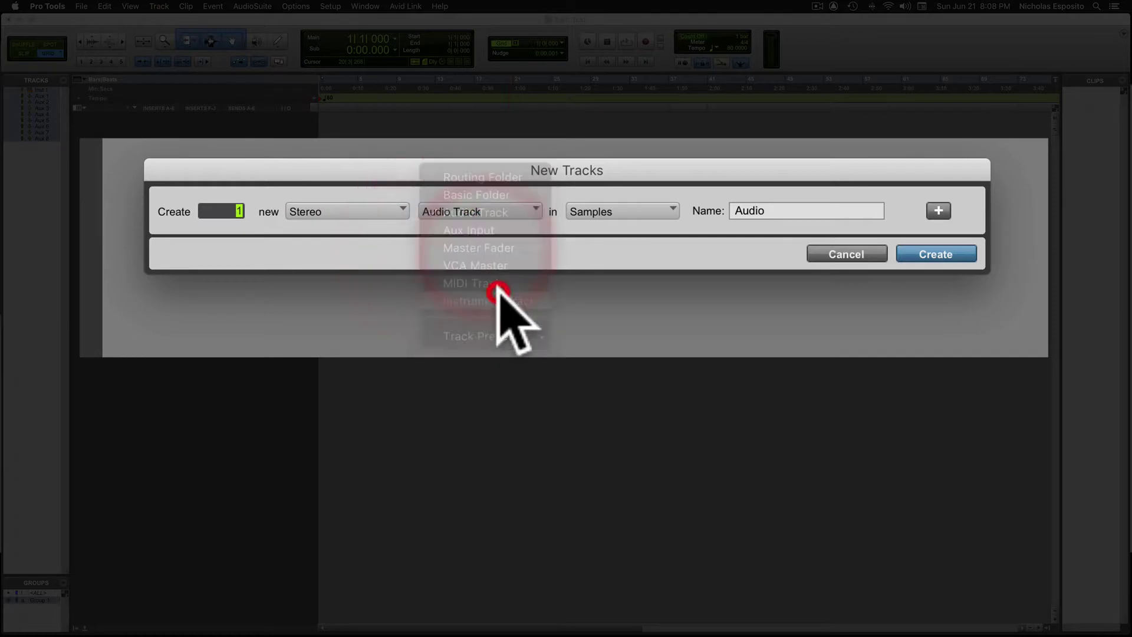
Add a second stereo Aux Input track row, then cancel the dialog without creating tracks
{"action": "left_click", "coordinate": [937, 209]}
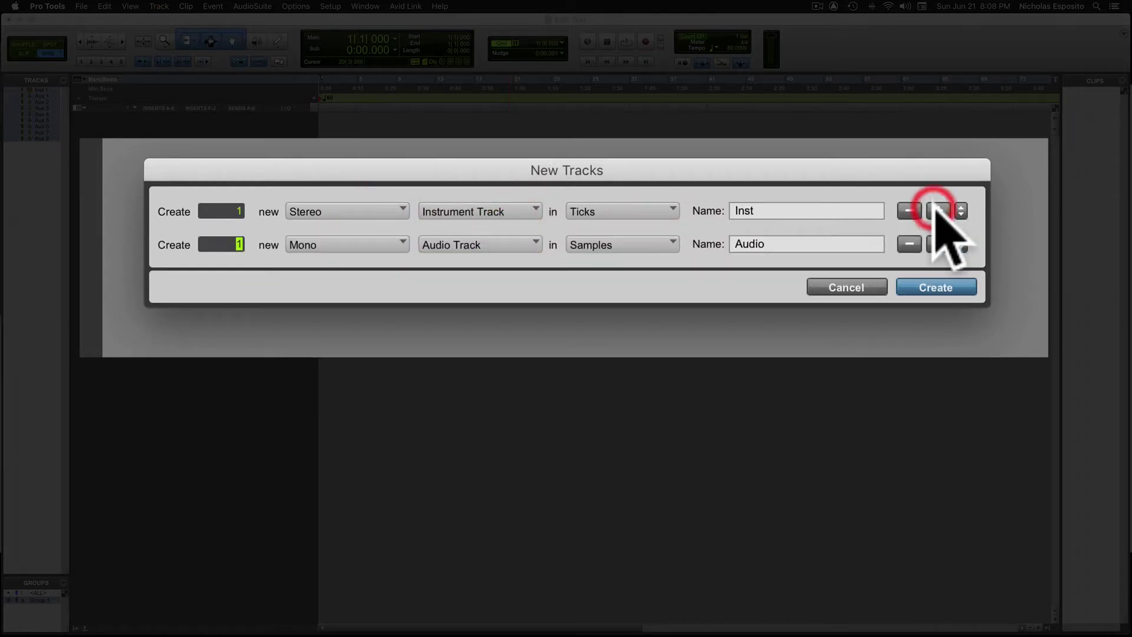
{"action": "left_click", "coordinate": [339, 246]}
{"action": "left_click", "coordinate": [332, 268]}
{"action": "left_click", "coordinate": [508, 244]}
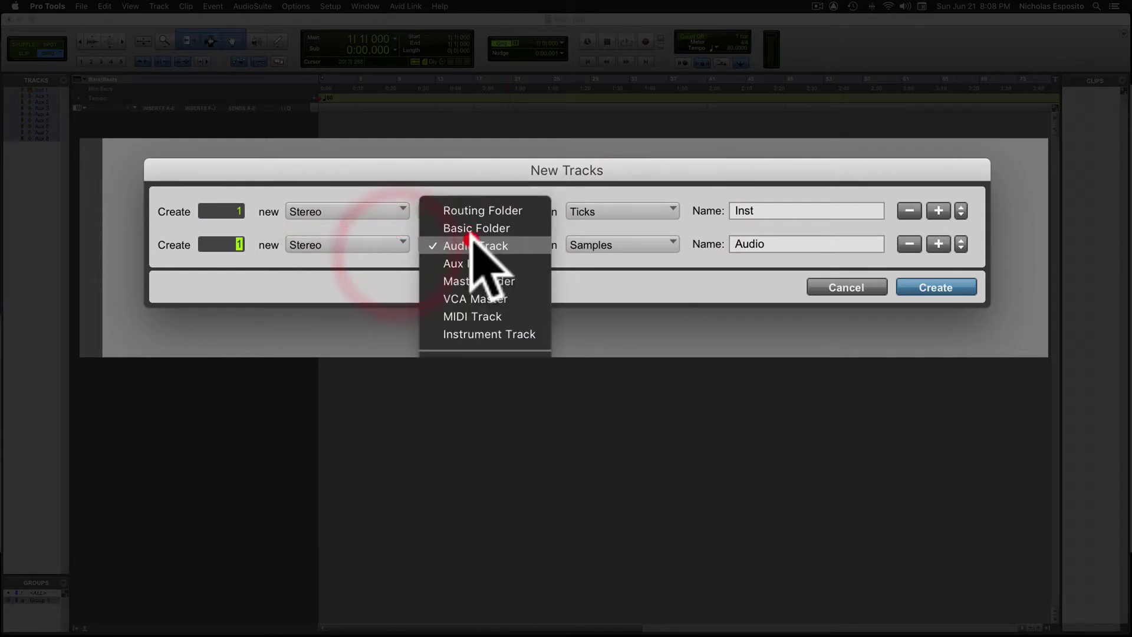
{"action": "left_click", "coordinate": [501, 263]}
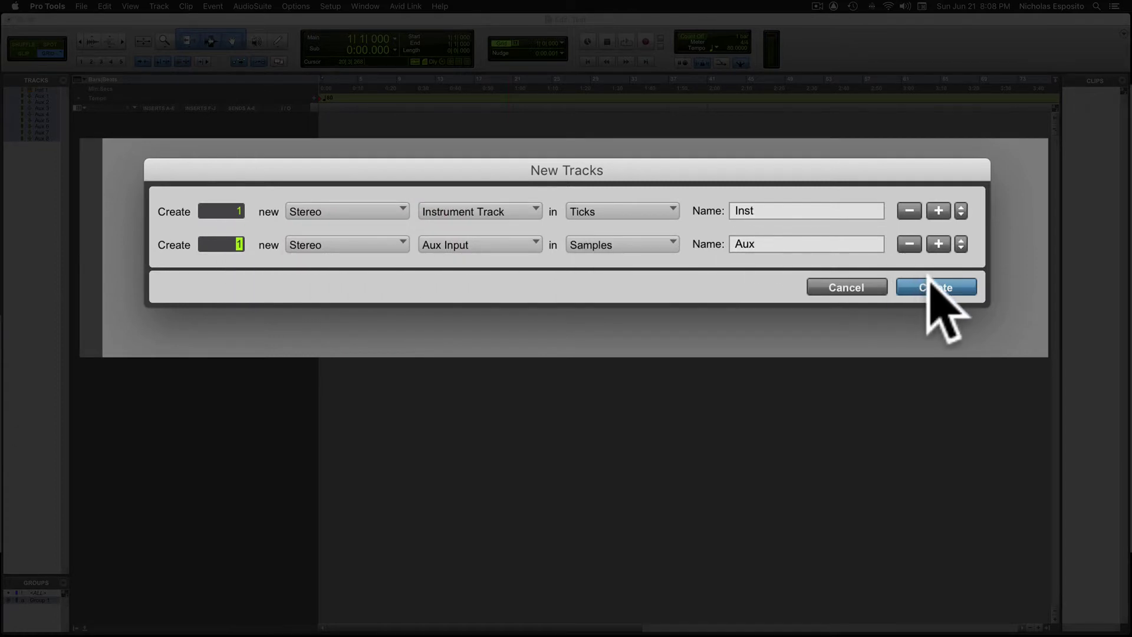
{"action": "left_click", "coordinate": [843, 287]}
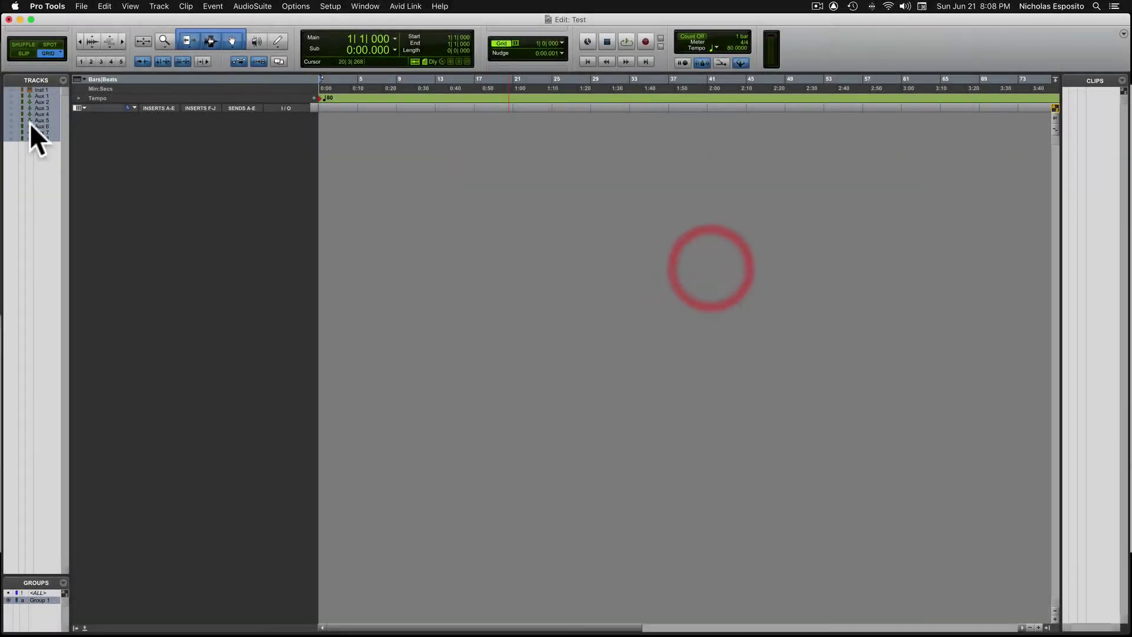
Show the hidden Inst 1 and Aux 1–8 tracks, then browse and close the Maschine 2 insert's plug-in list
{"action": "right_click", "coordinate": [24, 112]}
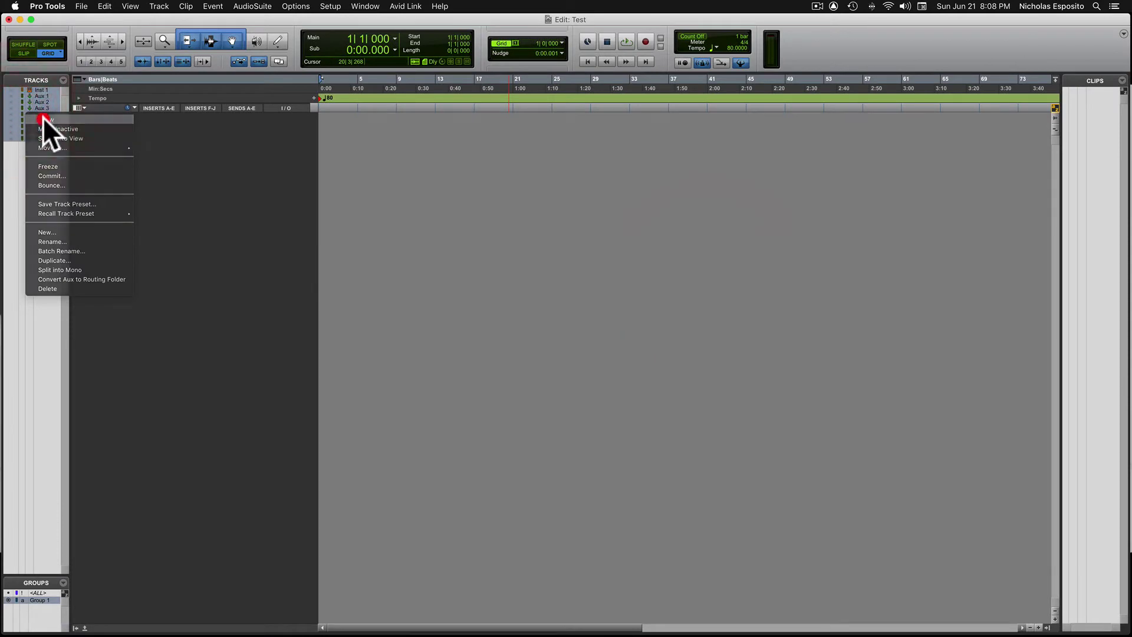
{"action": "left_click", "coordinate": [43, 117]}
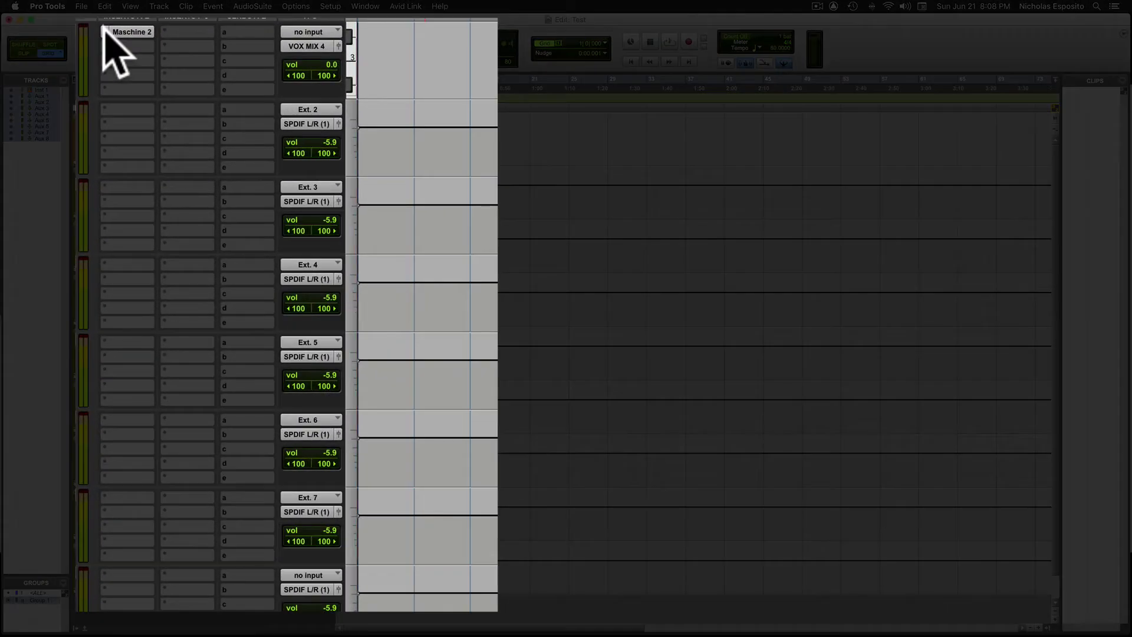
{"action": "left_click", "coordinate": [106, 33]}
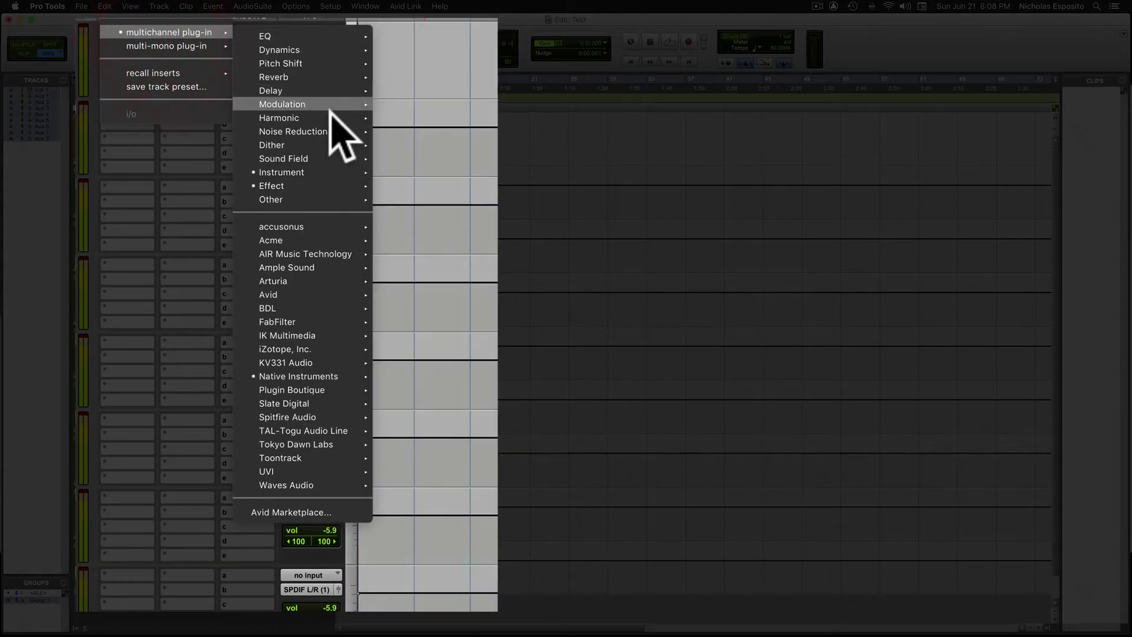
{"action": "mouse_move", "coordinate": [325, 171]}
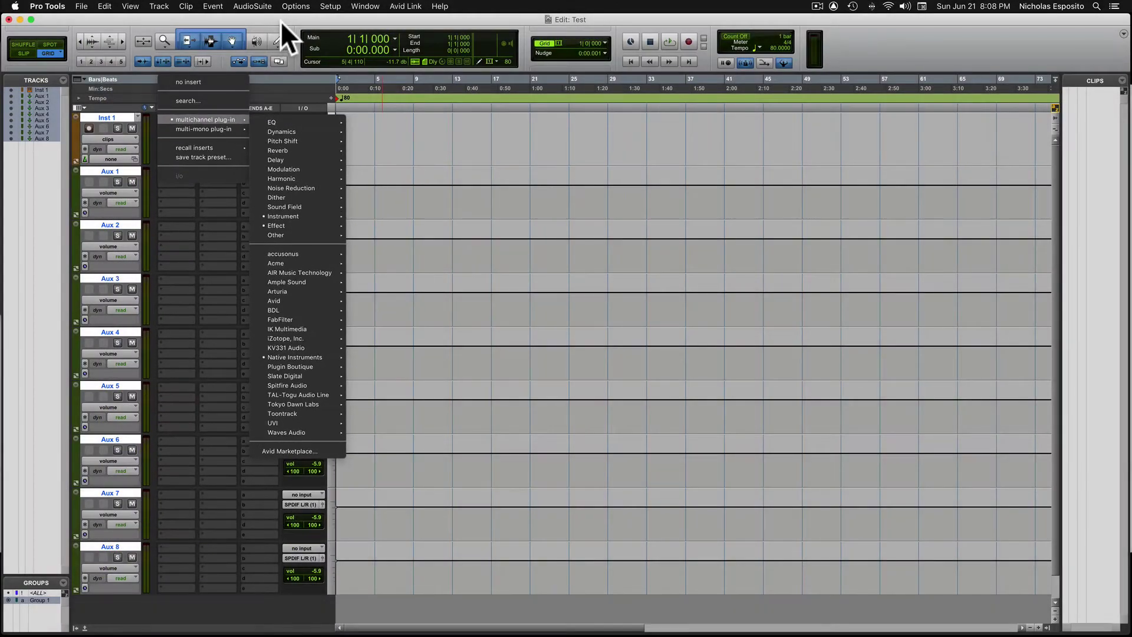
{"action": "left_click", "coordinate": [281, 20]}
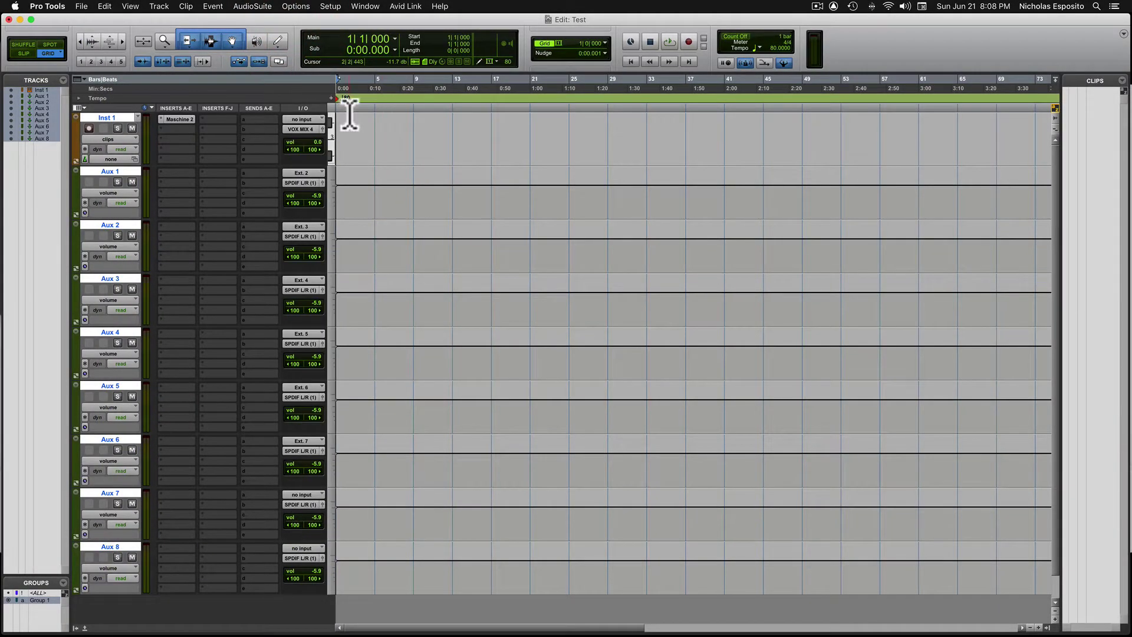
Open Inst 1's Maschine 2 window, browse File > Open Recent, set the edit position to bar 28, close the menu
{"action": "left_click", "coordinate": [179, 119]}
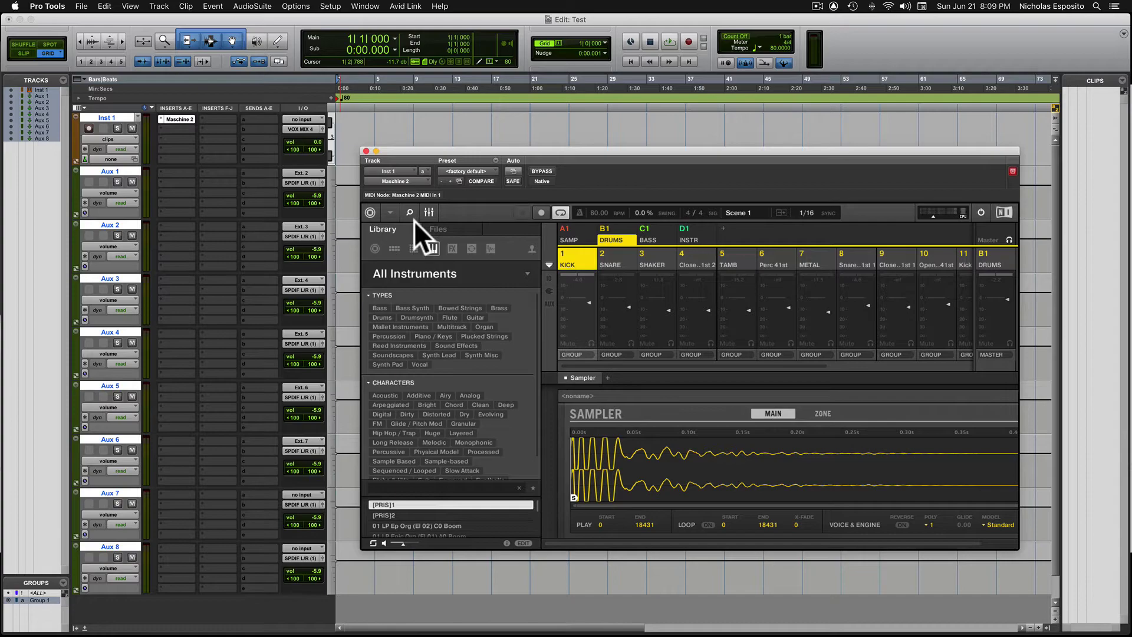
{"action": "left_click", "coordinate": [390, 213]}
{"action": "mouse_move", "coordinate": [407, 228]}
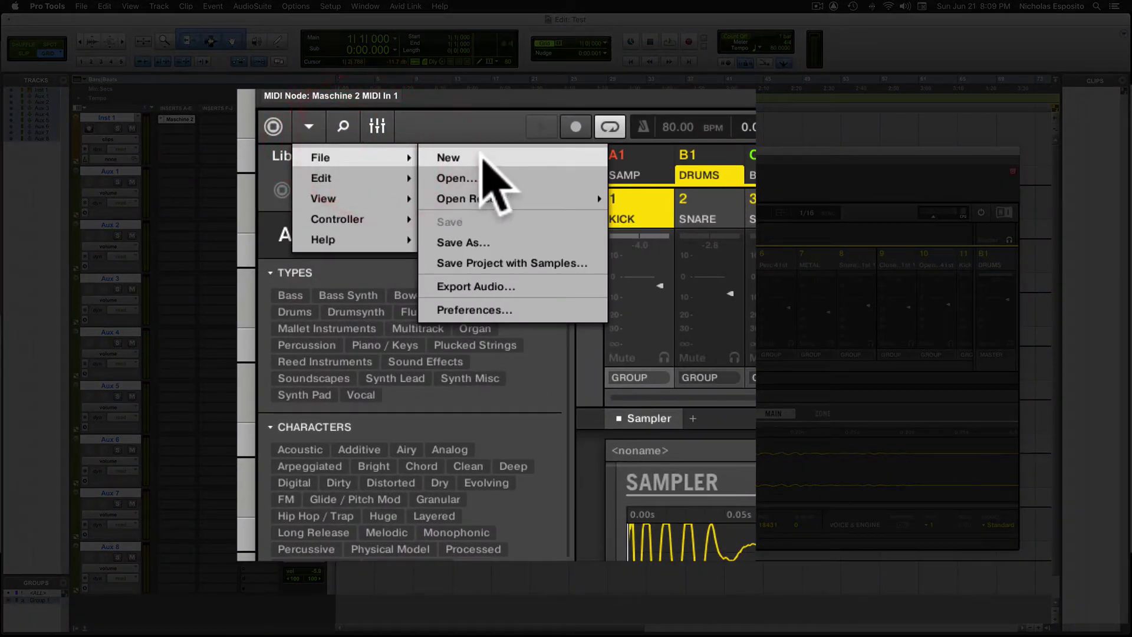
{"action": "mouse_move", "coordinate": [538, 197]}
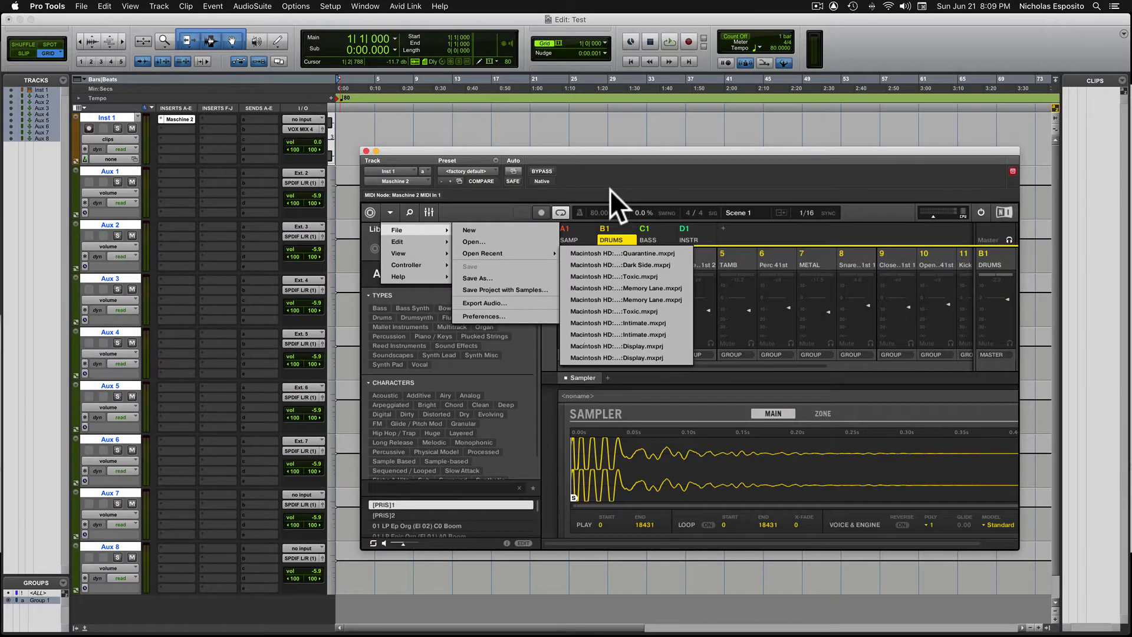
{"action": "left_click", "coordinate": [610, 189]}
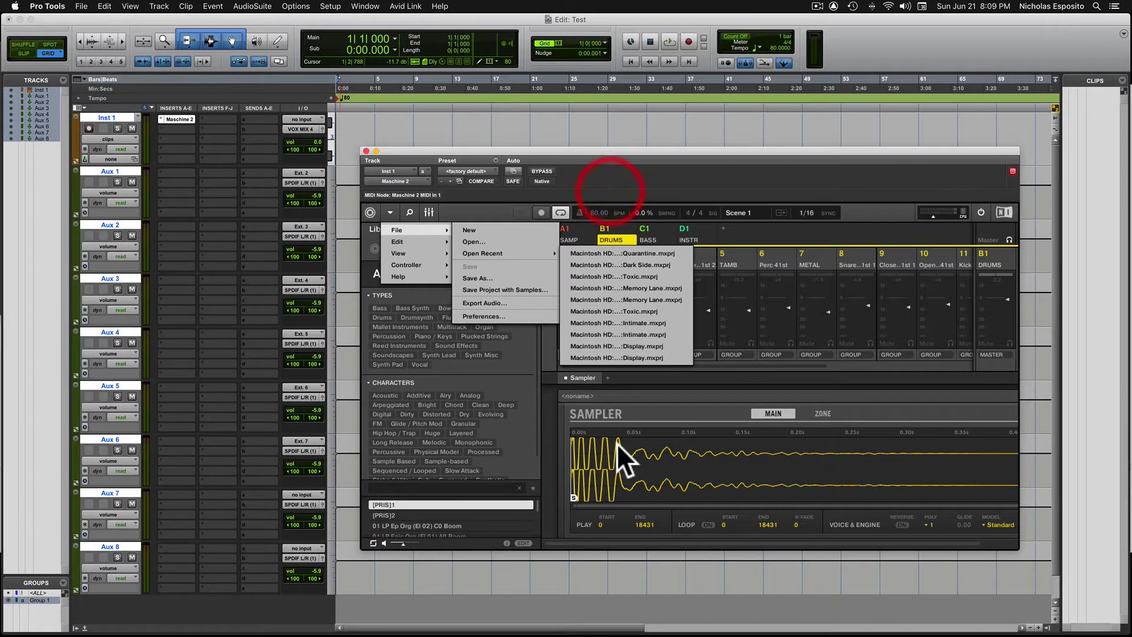
{"action": "left_click", "coordinate": [598, 134]}
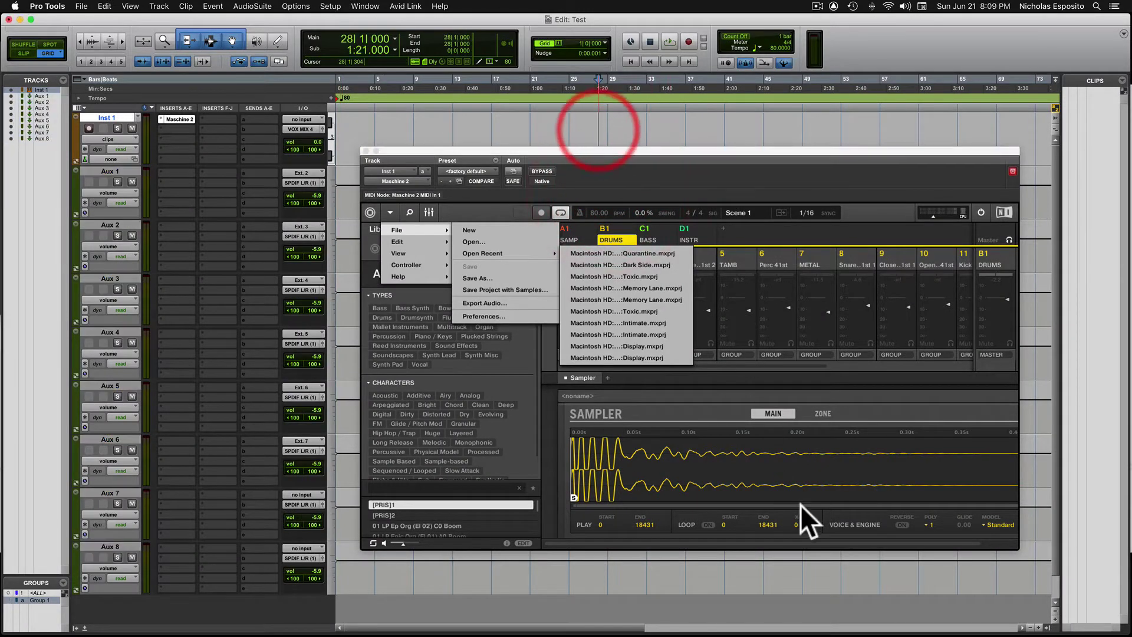
{"action": "left_click", "coordinate": [815, 492]}
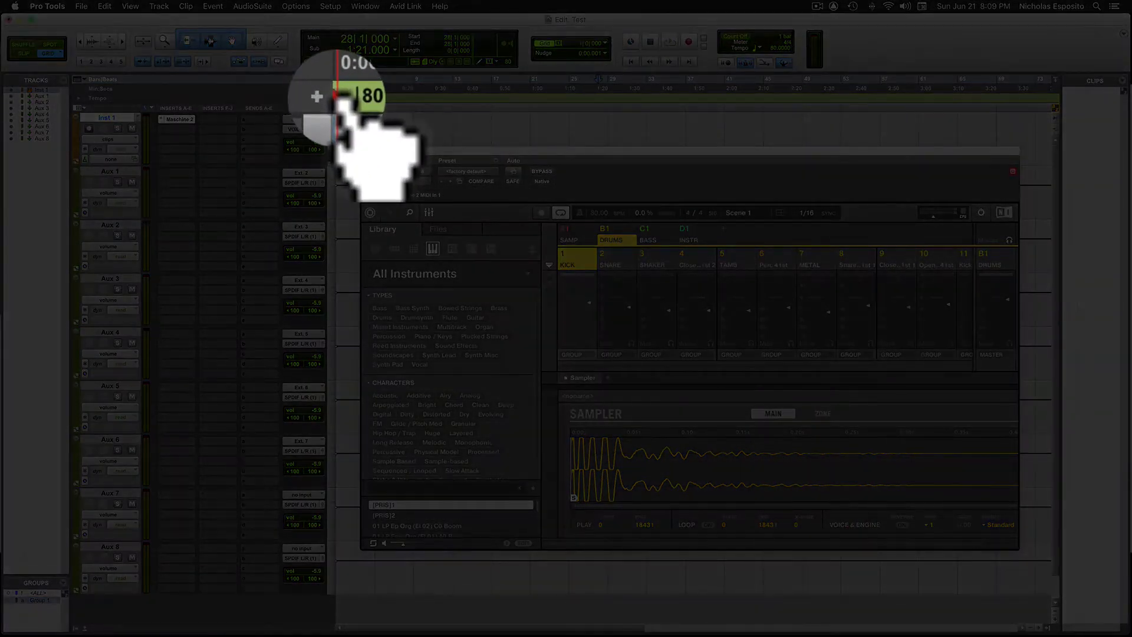
{"action": "double_click", "coordinate": [343, 98]}
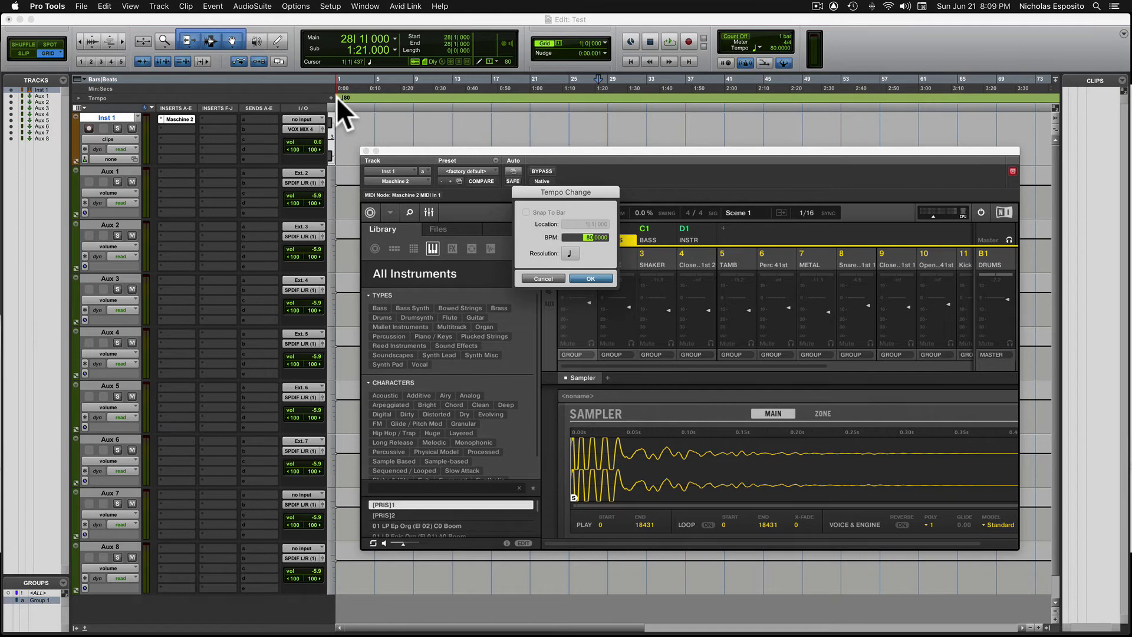
{"action": "left_click_drag", "start_coordinate": [591, 192], "coordinate": [842, 236]}
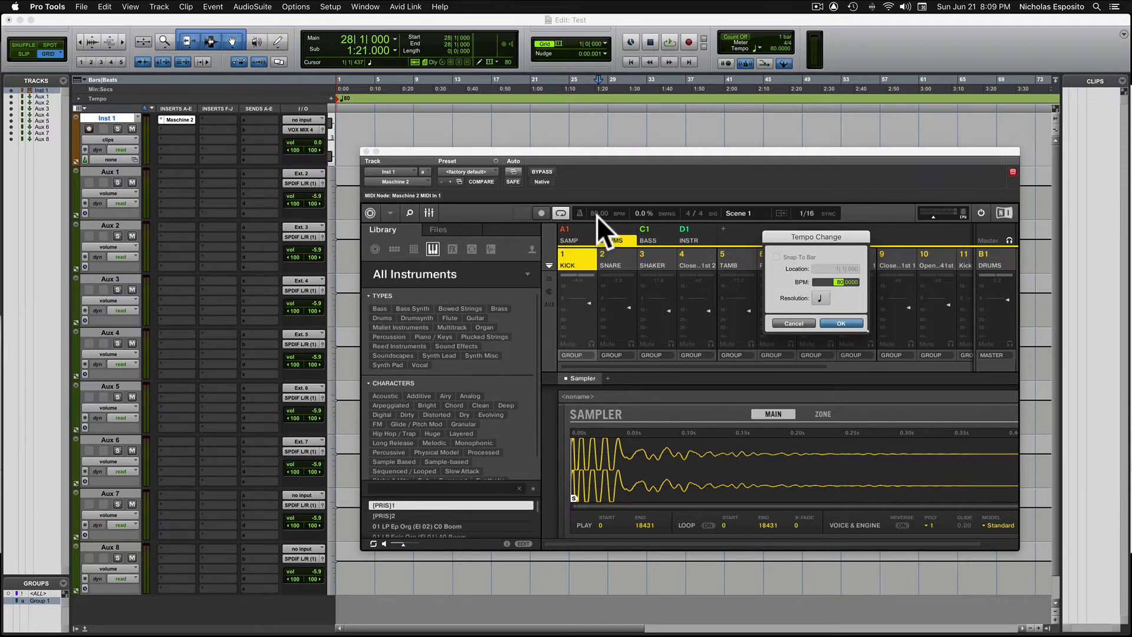
{"action": "left_click", "coordinate": [842, 322]}
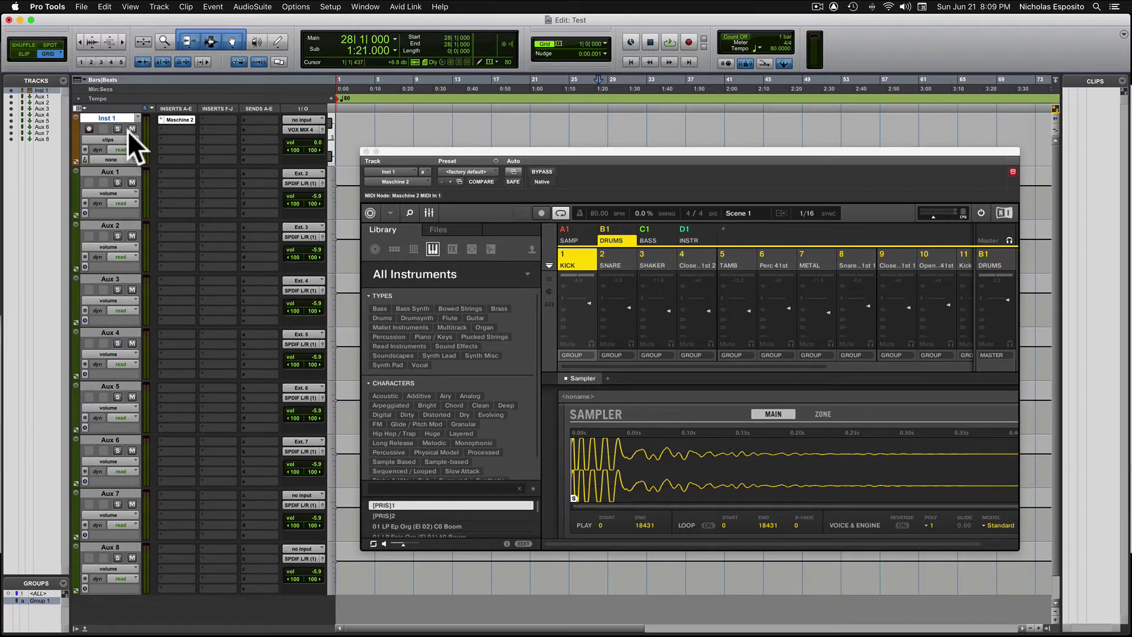
Feed Aux 1 from Maschine 2 output Ext. 2 and Aux 2 from Ext. 3
{"action": "left_click", "coordinate": [301, 172]}
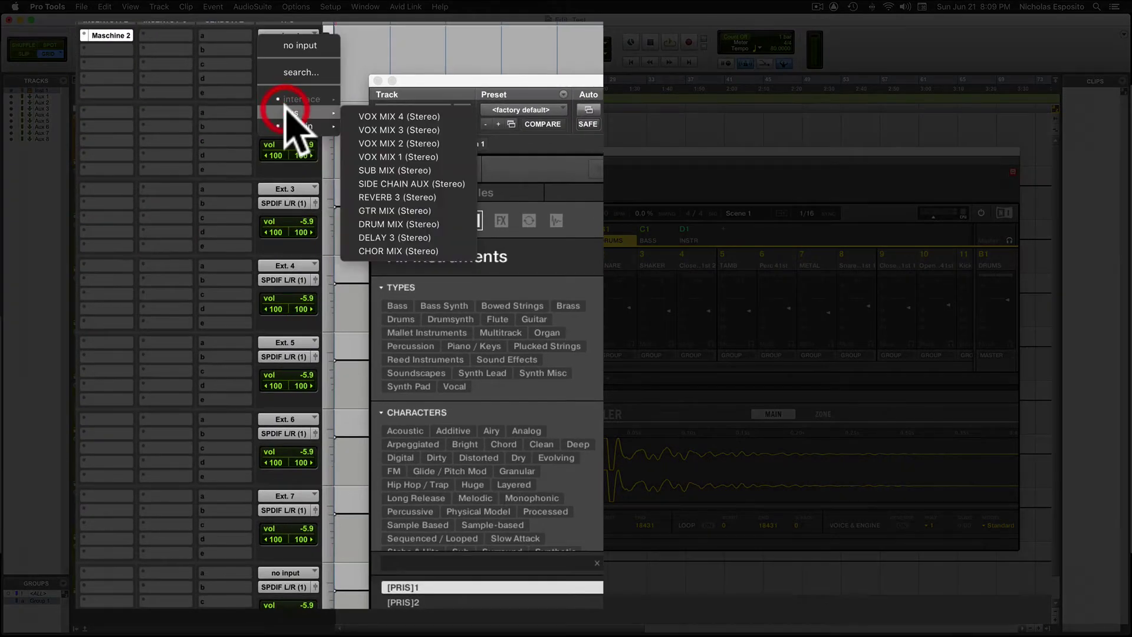
{"action": "mouse_move", "coordinate": [295, 126]}
{"action": "mouse_move", "coordinate": [378, 130]}
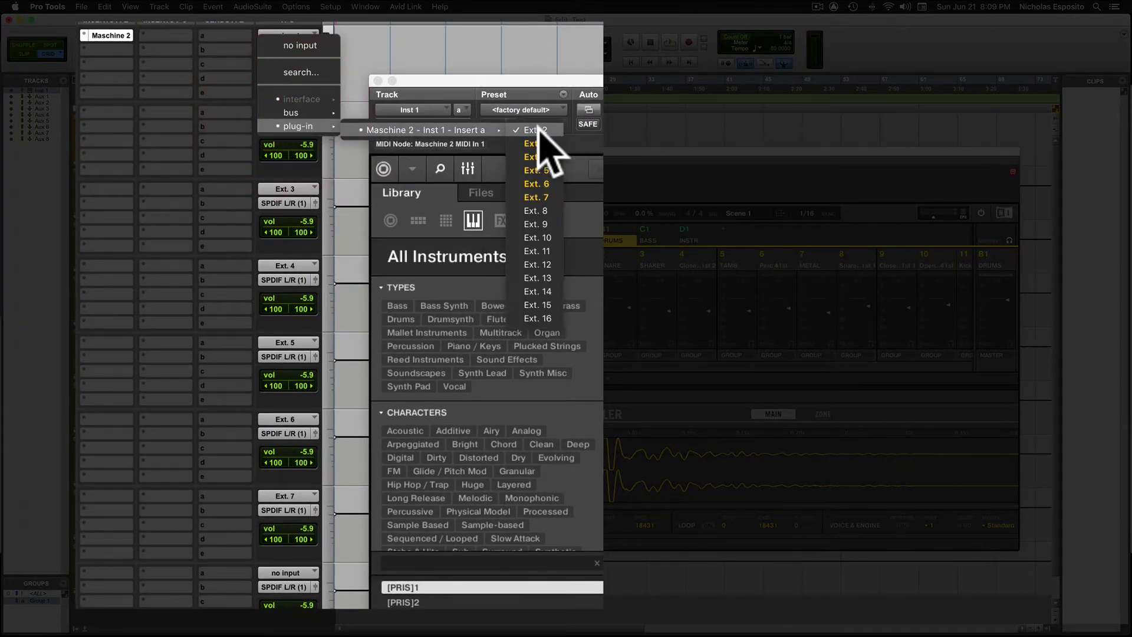
{"action": "left_click", "coordinate": [537, 129]}
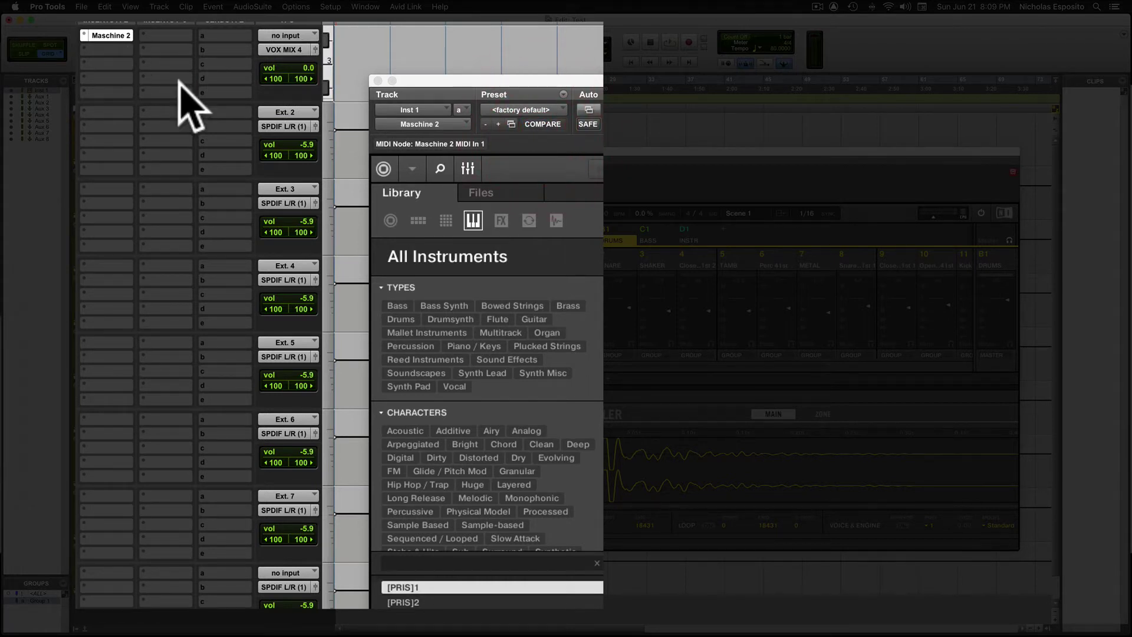
{"action": "left_click", "coordinate": [299, 190]}
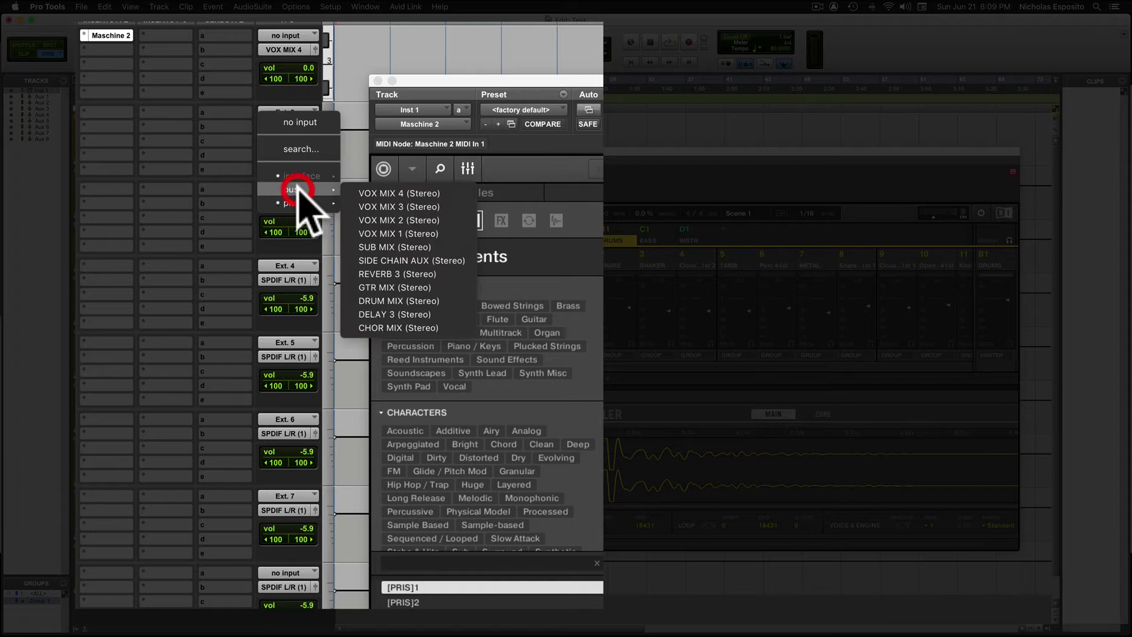
{"action": "mouse_move", "coordinate": [297, 203]}
{"action": "mouse_move", "coordinate": [390, 208]}
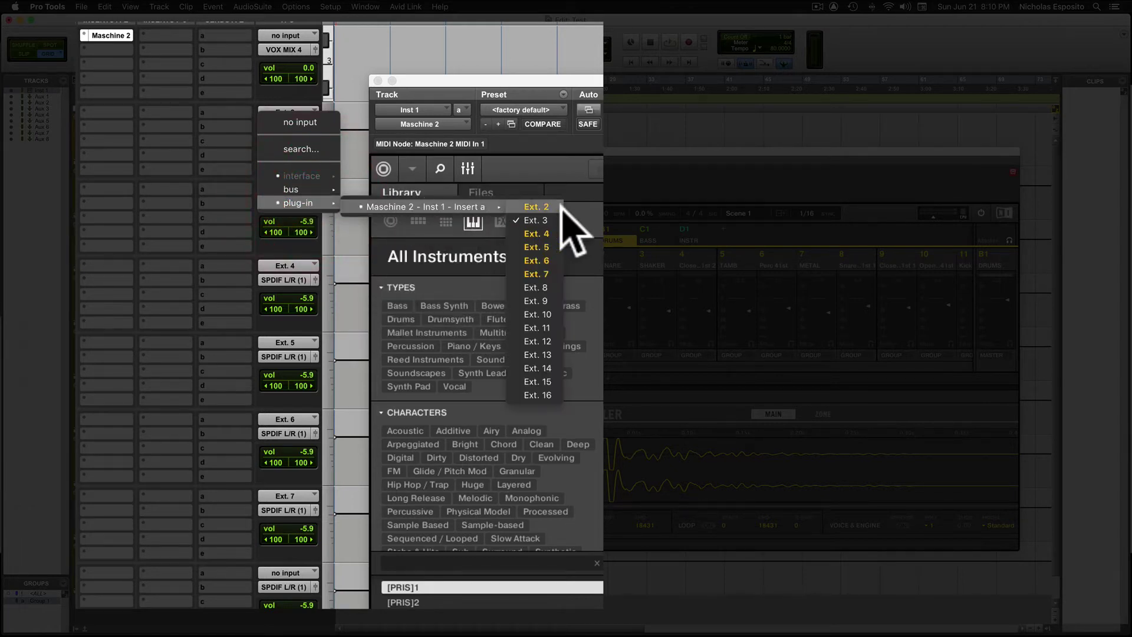
{"action": "left_click", "coordinate": [535, 217]}
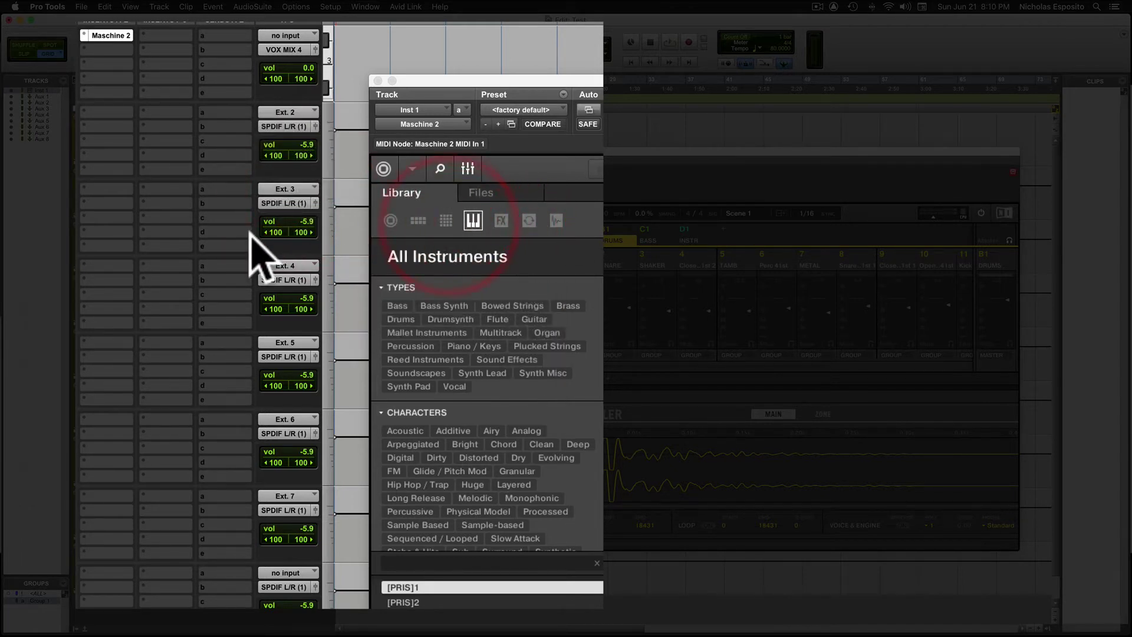
Set Aux 3's input to Maschine 2 output Ext. 4 and Aux 6's input to Ext. 7
{"action": "left_click", "coordinate": [285, 265]}
{"action": "mouse_move", "coordinate": [288, 267]}
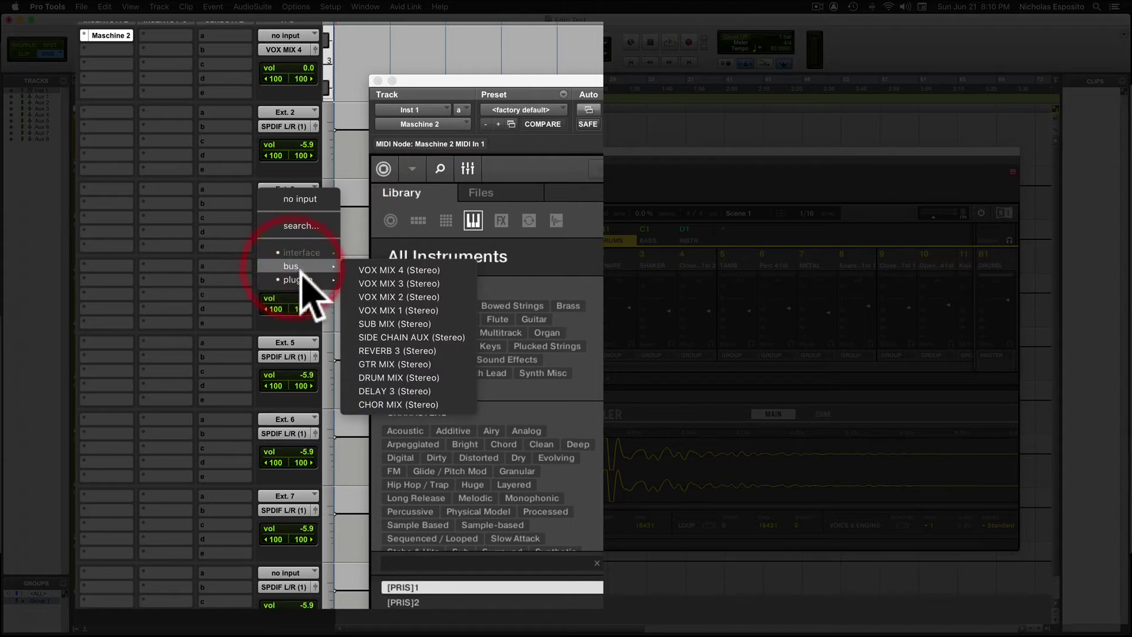
{"action": "mouse_move", "coordinate": [404, 283]}
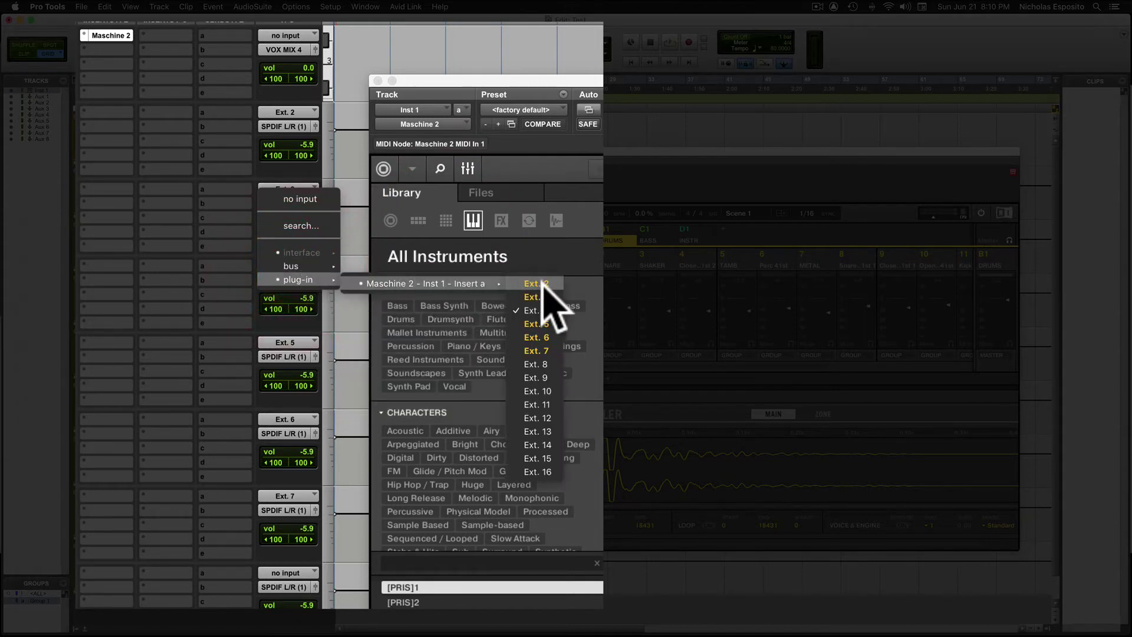
{"action": "left_click", "coordinate": [524, 309]}
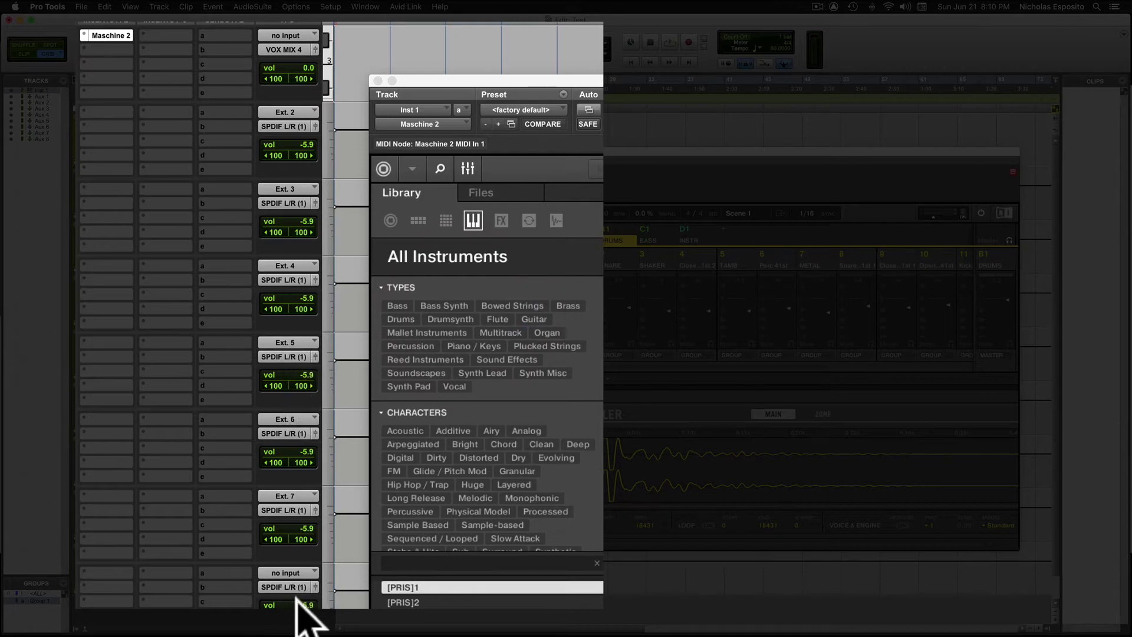
{"action": "left_click", "coordinate": [288, 572]}
{"action": "mouse_move", "coordinate": [317, 505]}
{"action": "mouse_move", "coordinate": [402, 506]}
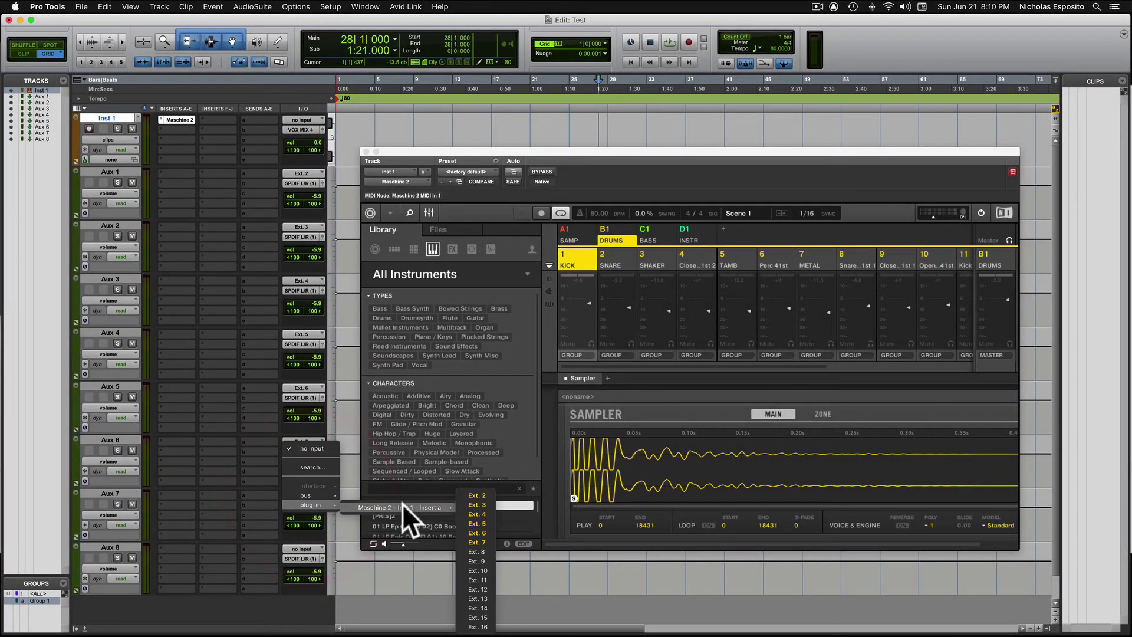
{"action": "left_click", "coordinate": [478, 543]}
Set Aux 8's input to Maschine 2 output Ext. 9
{"action": "left_click", "coordinate": [307, 548]}
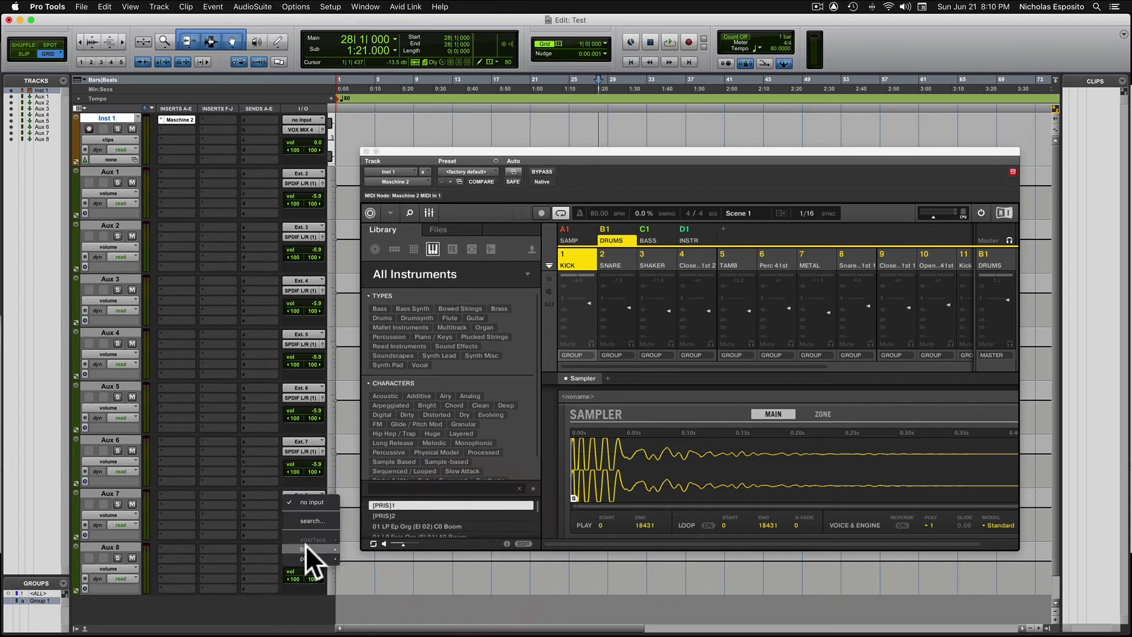
{"action": "left_click", "coordinate": [309, 557]}
{"action": "mouse_move", "coordinate": [413, 561]}
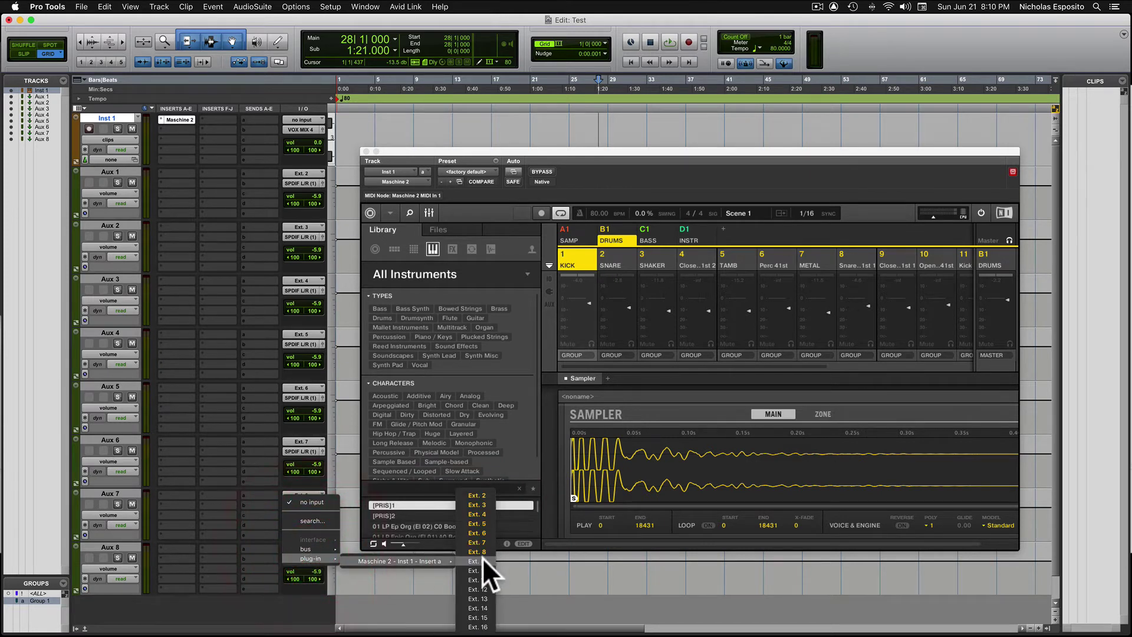
{"action": "left_click", "coordinate": [483, 559]}
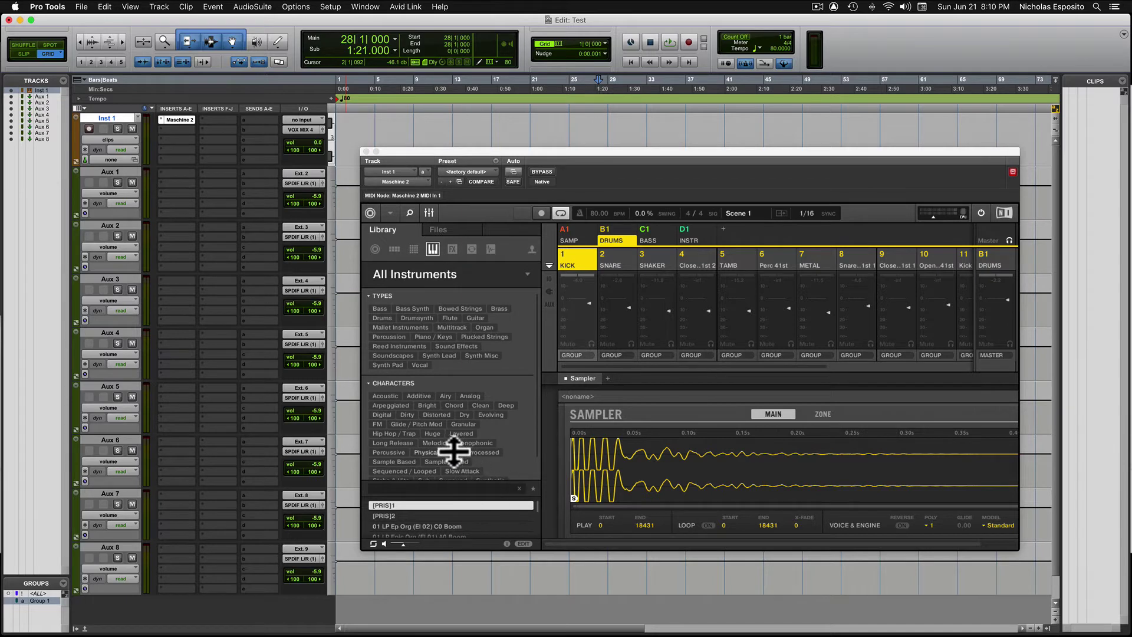
{"action": "mouse_move", "coordinate": [642, 150]}
{"action": "left_mouse_down"}
{"action": "mouse_move", "coordinate": [670, 136]}
{"action": "mouse_move", "coordinate": [636, 154]}
{"action": "left_mouse_up"}
{"action": "left_click", "coordinate": [637, 154]}
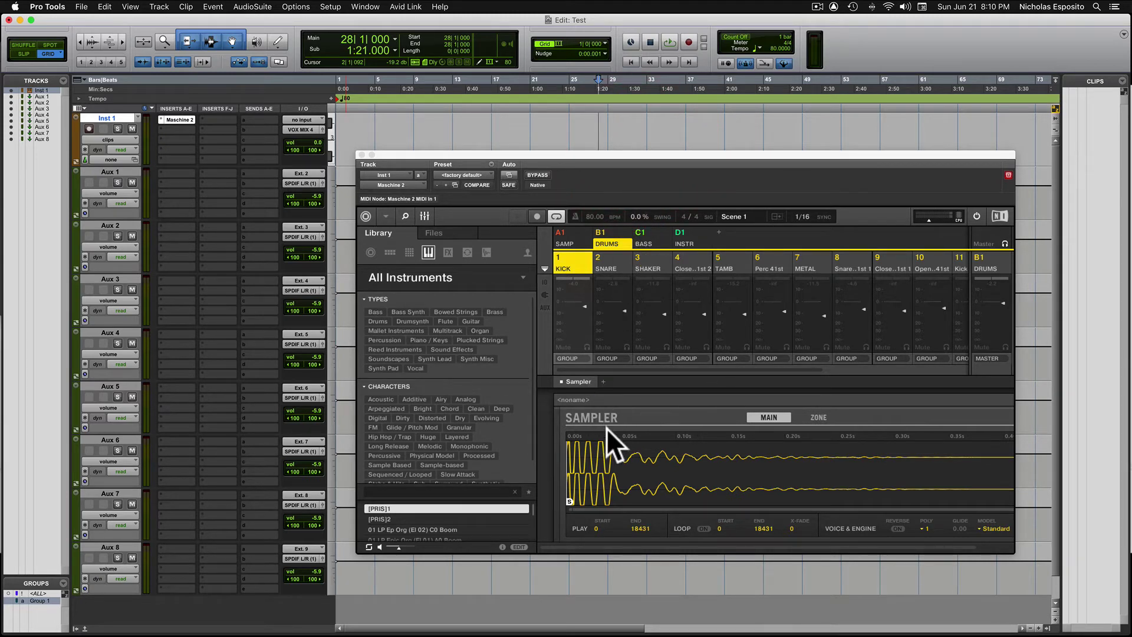
{"action": "left_click", "coordinate": [425, 215]}
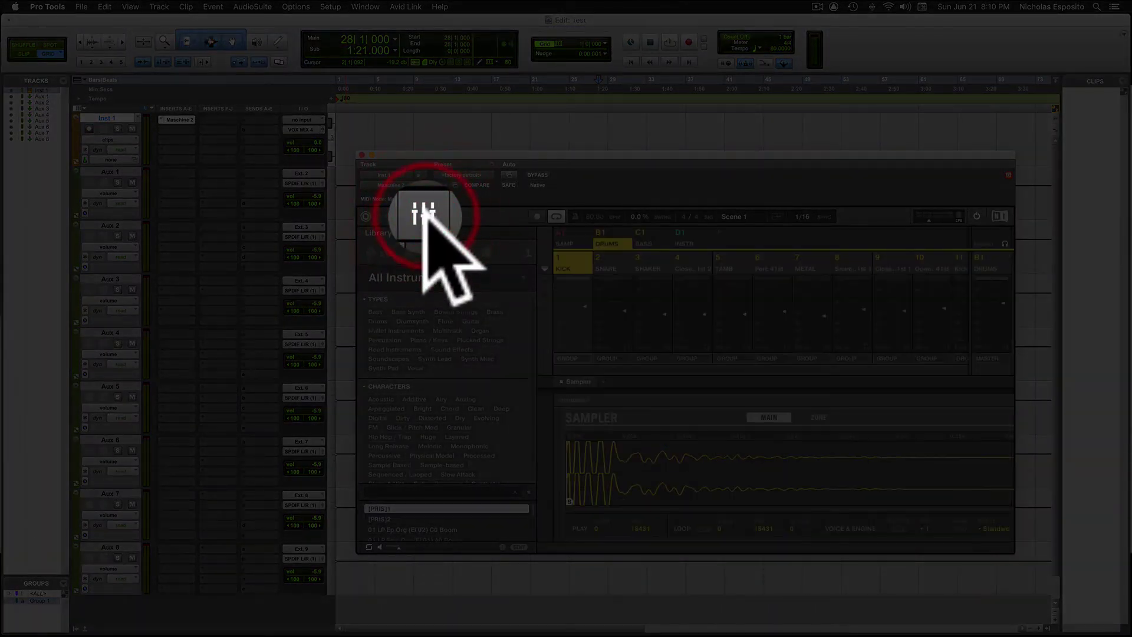
{"action": "left_click", "coordinate": [424, 216]}
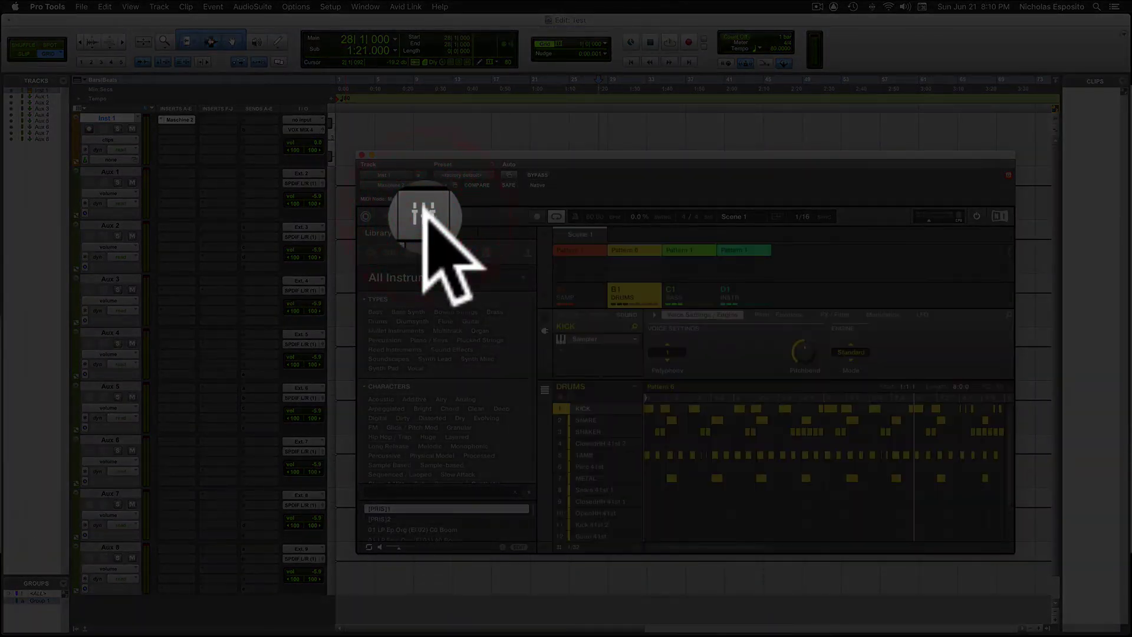
{"action": "left_click", "coordinate": [424, 214]}
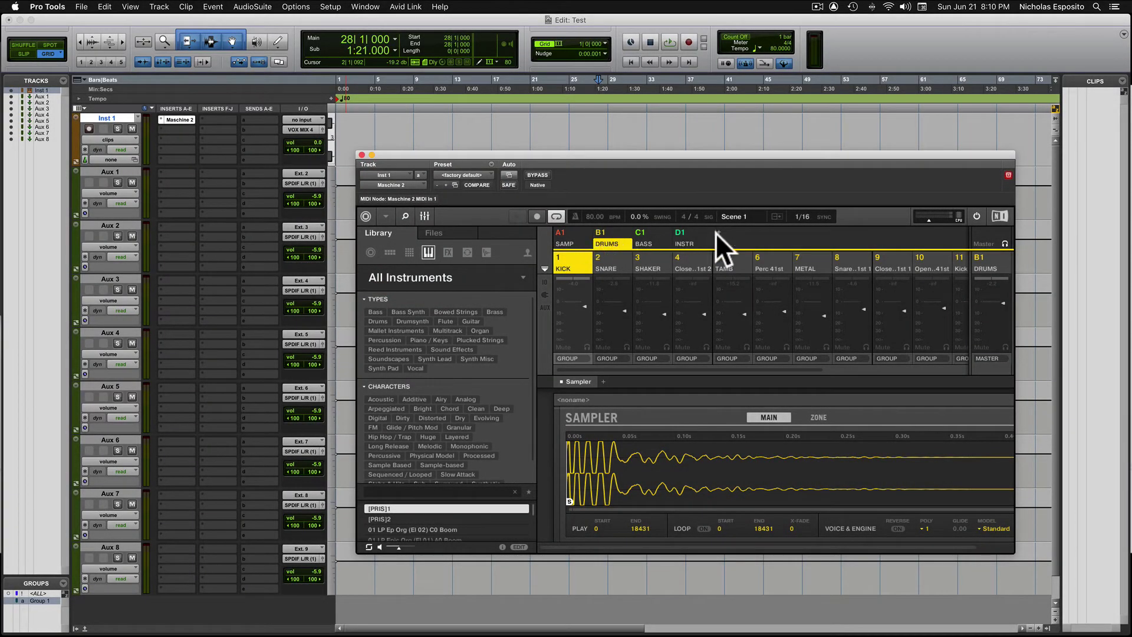
{"action": "left_click", "coordinate": [616, 232]}
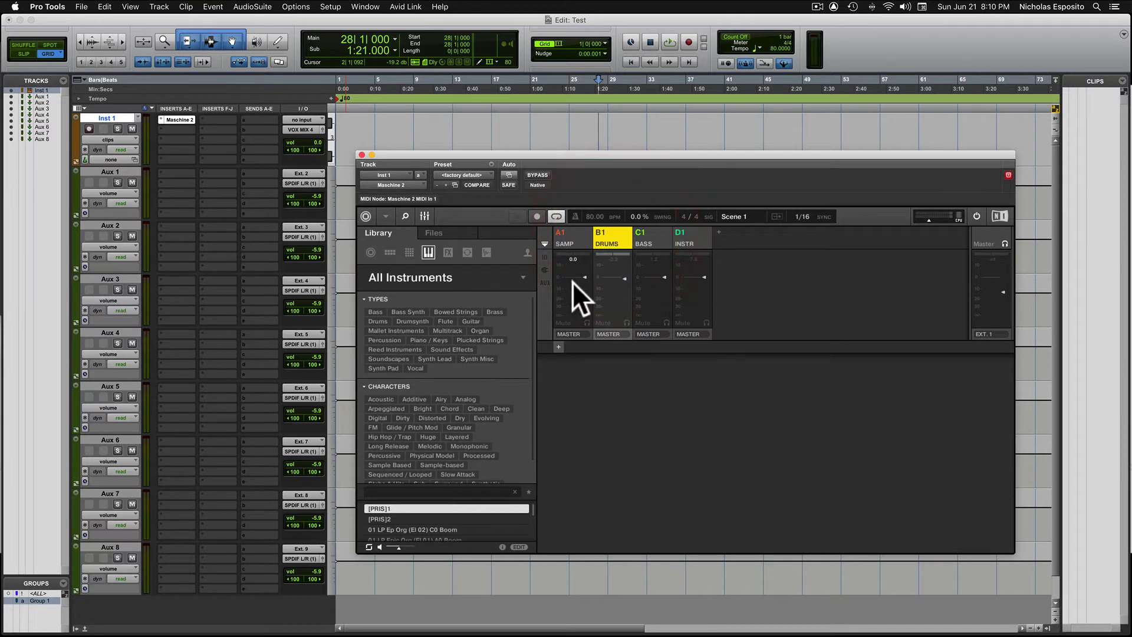
{"action": "left_click", "coordinate": [617, 231]}
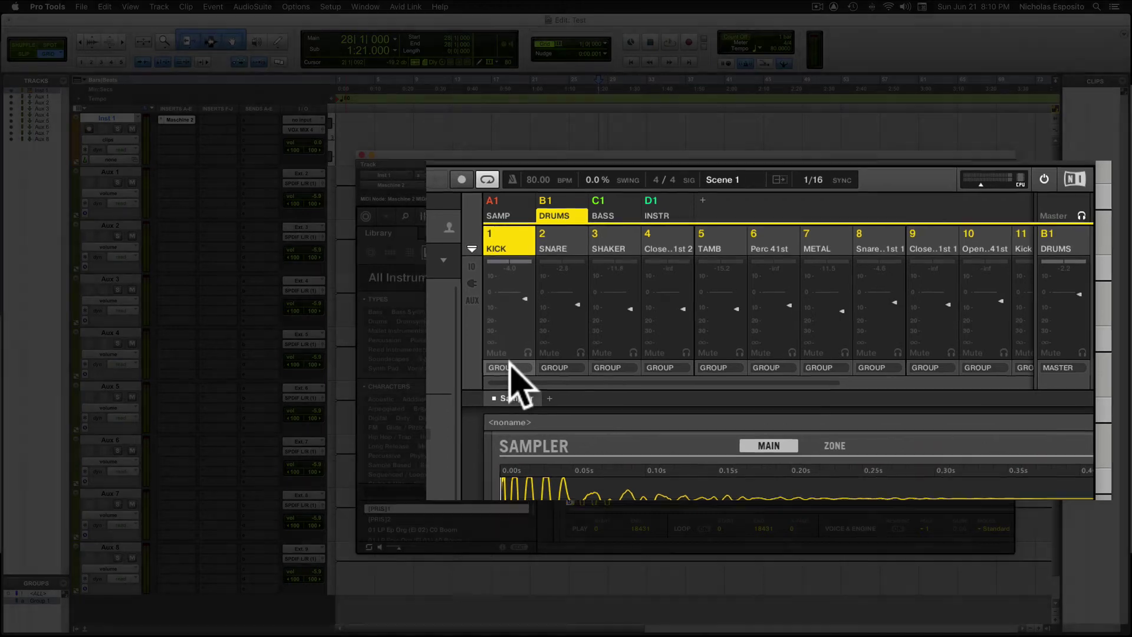
Route KICK to Ext. 2, SNARE to Ext. 3, SHAKER to Ext. 4 and sound 4 to Ext. 5
{"action": "left_click", "coordinate": [561, 359]}
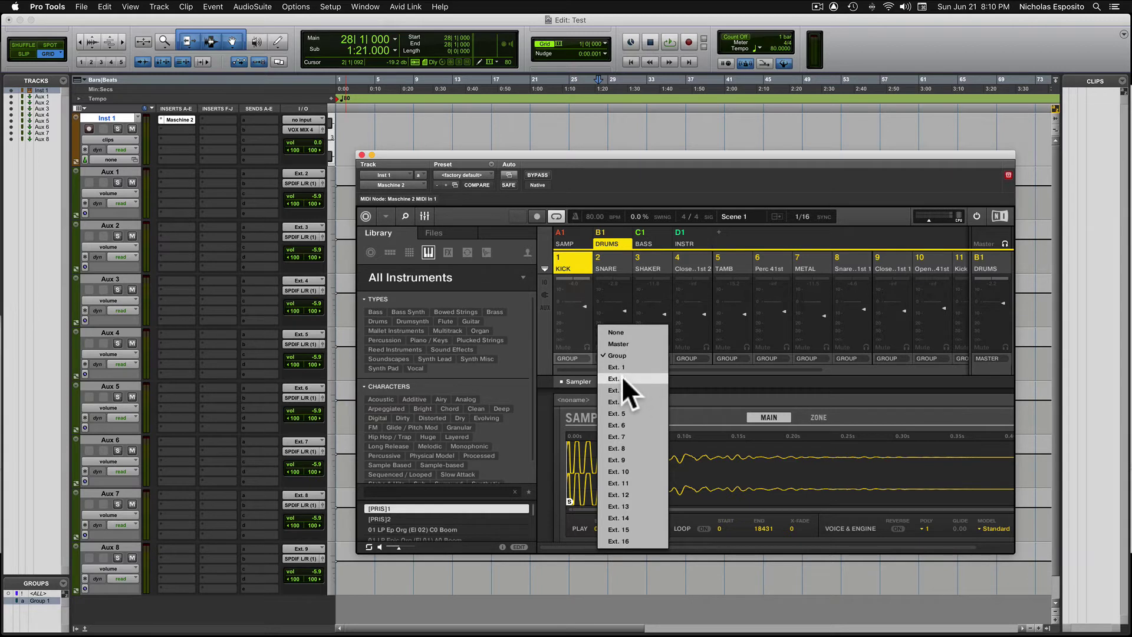
{"action": "left_click", "coordinate": [622, 376]}
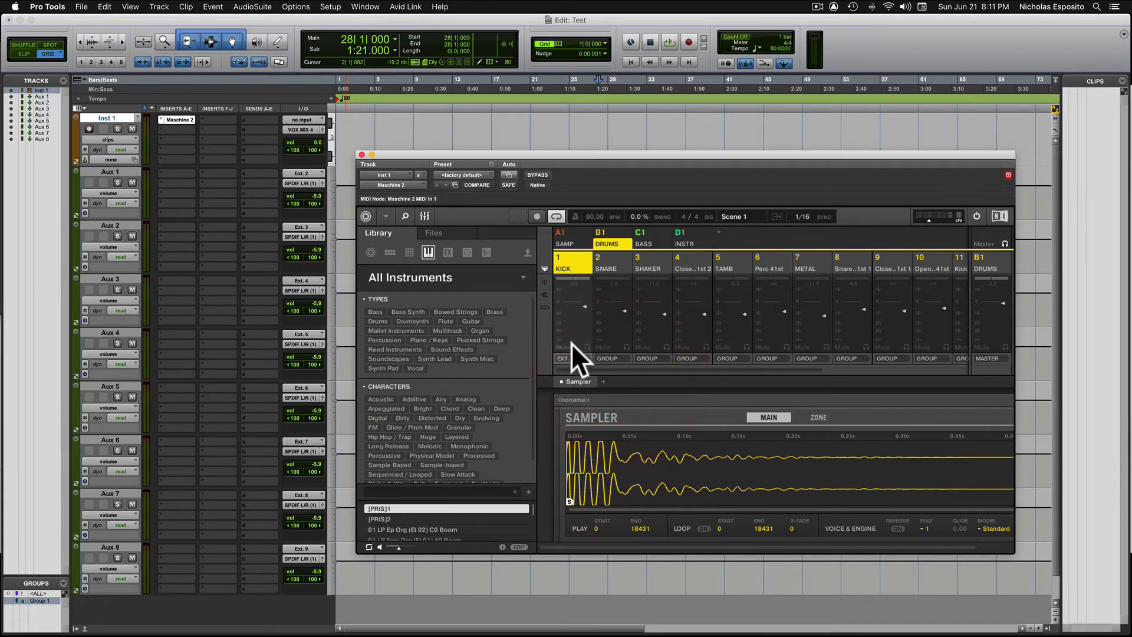
{"action": "left_click", "coordinate": [608, 356]}
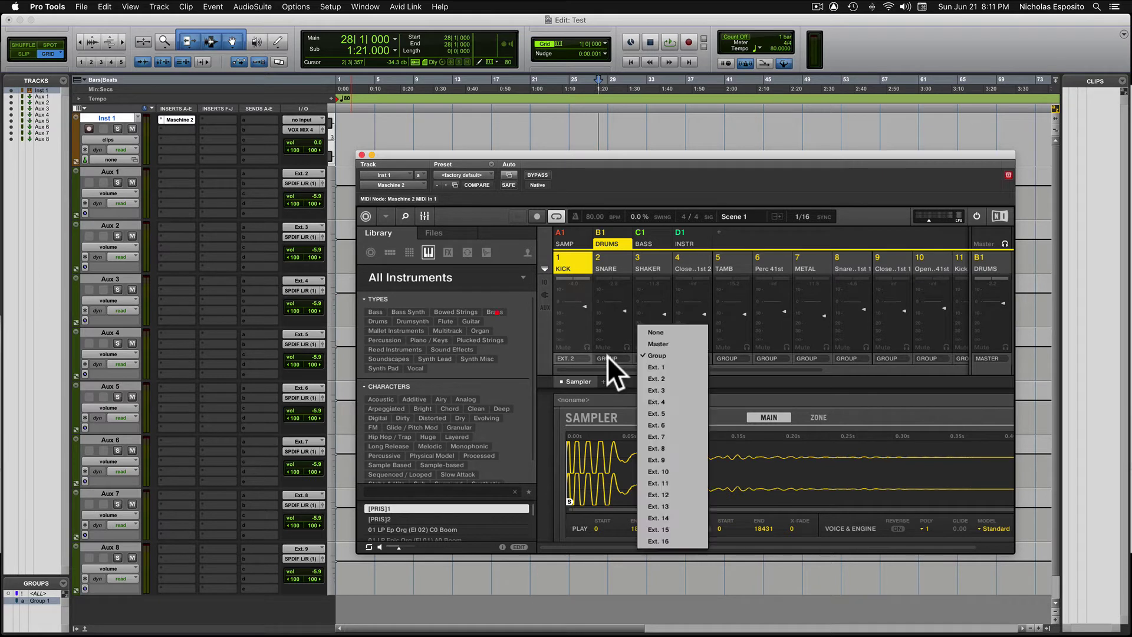
{"action": "left_click", "coordinate": [665, 386]}
{"action": "left_click", "coordinate": [652, 356]}
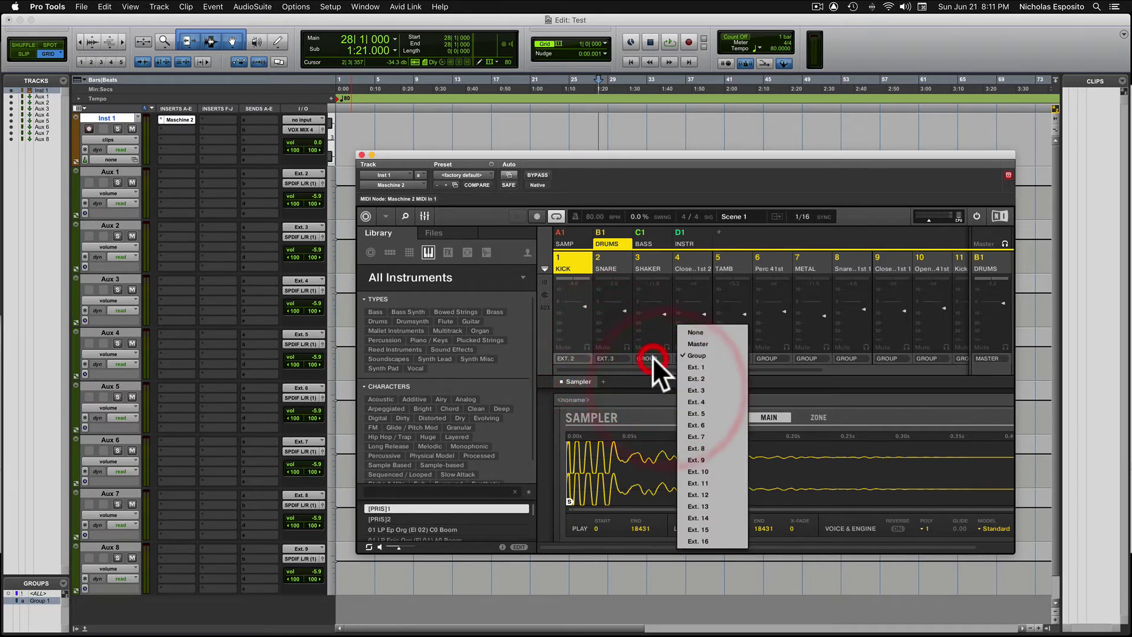
{"action": "left_click", "coordinate": [709, 398]}
{"action": "left_click", "coordinate": [690, 357]}
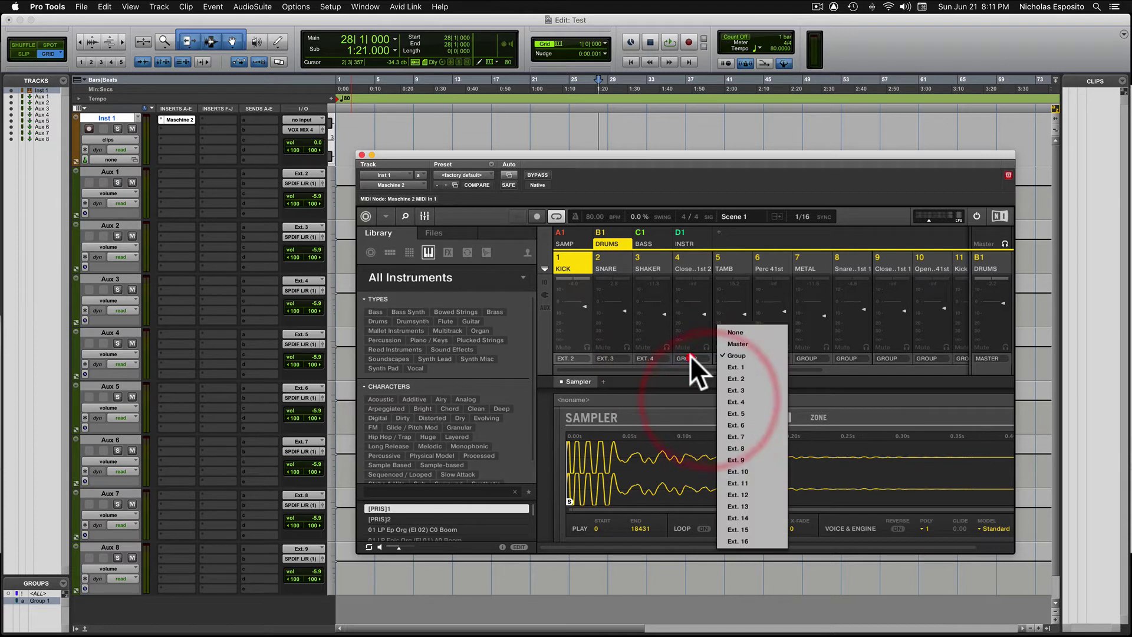
{"action": "left_click", "coordinate": [751, 408]}
Route TAMB to Ext. 6, sound 6 to Ext. 7, METAL to Ext. 8 and sound 8 to Ext. 9
{"action": "left_click", "coordinate": [736, 356]}
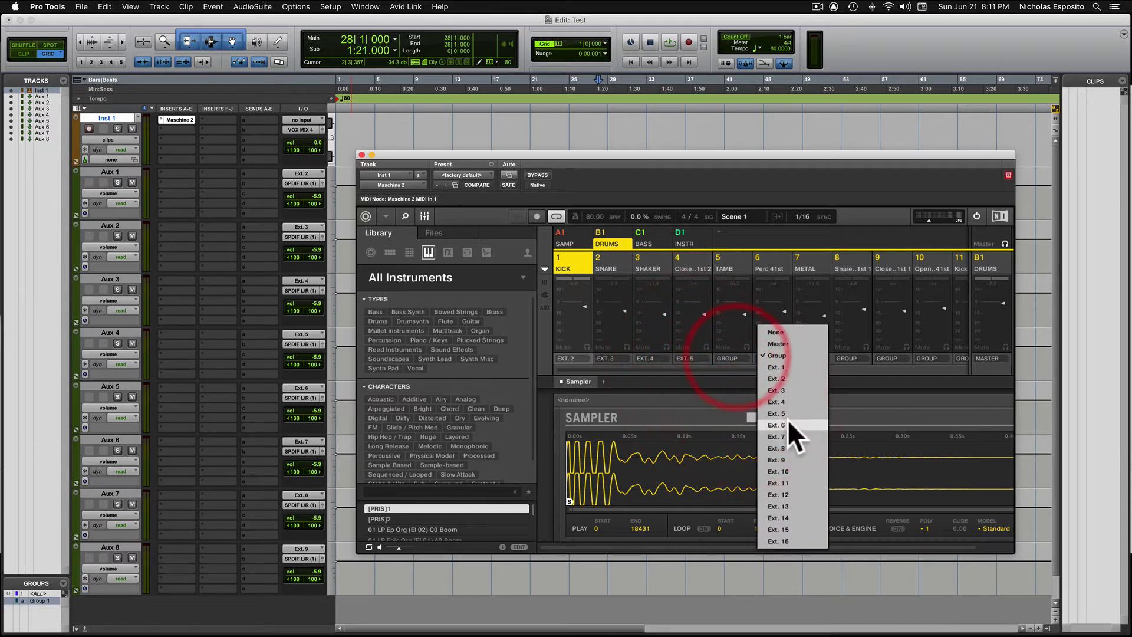
{"action": "left_click", "coordinate": [787, 419]}
{"action": "left_click", "coordinate": [776, 357]}
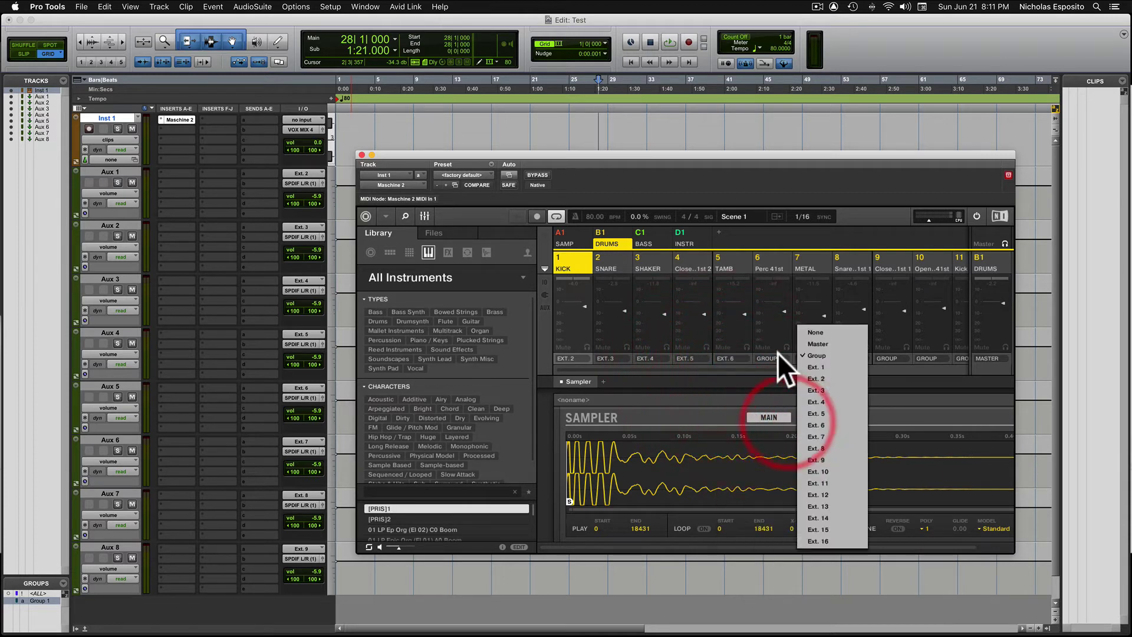
{"action": "left_click", "coordinate": [834, 432]}
{"action": "left_click", "coordinate": [806, 358]}
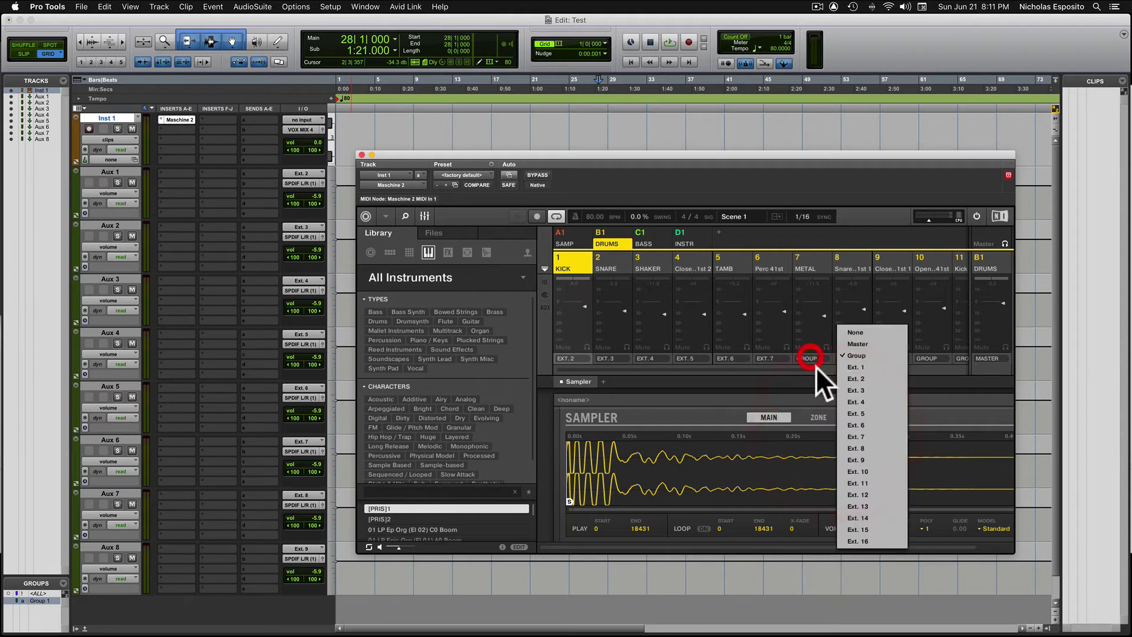
{"action": "left_click", "coordinate": [866, 443]}
{"action": "left_click", "coordinate": [849, 357]}
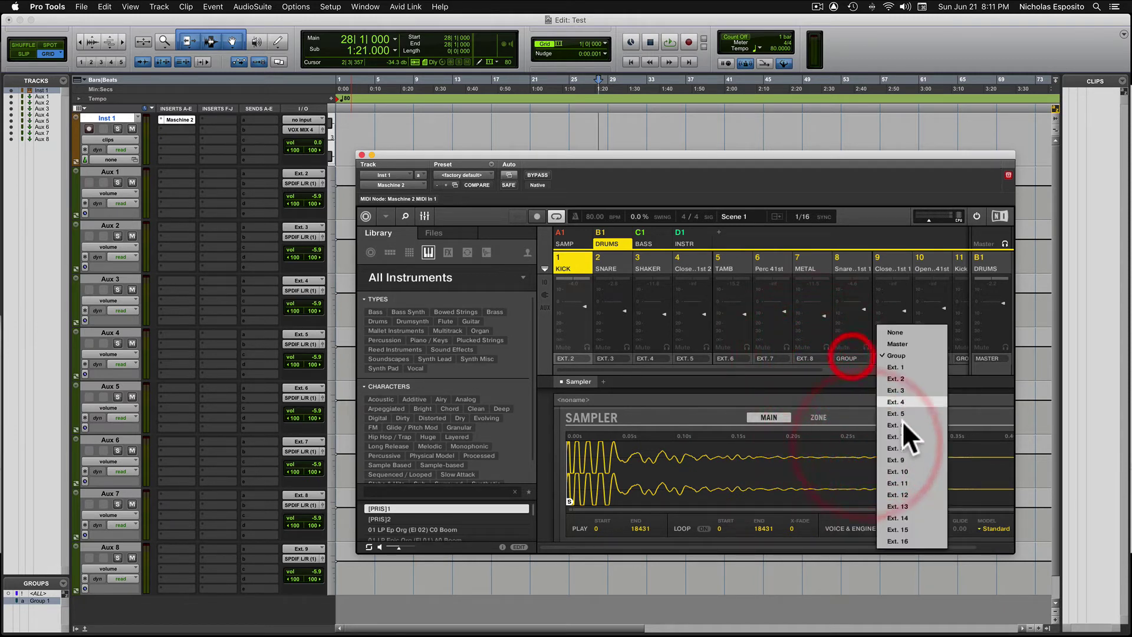
{"action": "left_click", "coordinate": [916, 455]}
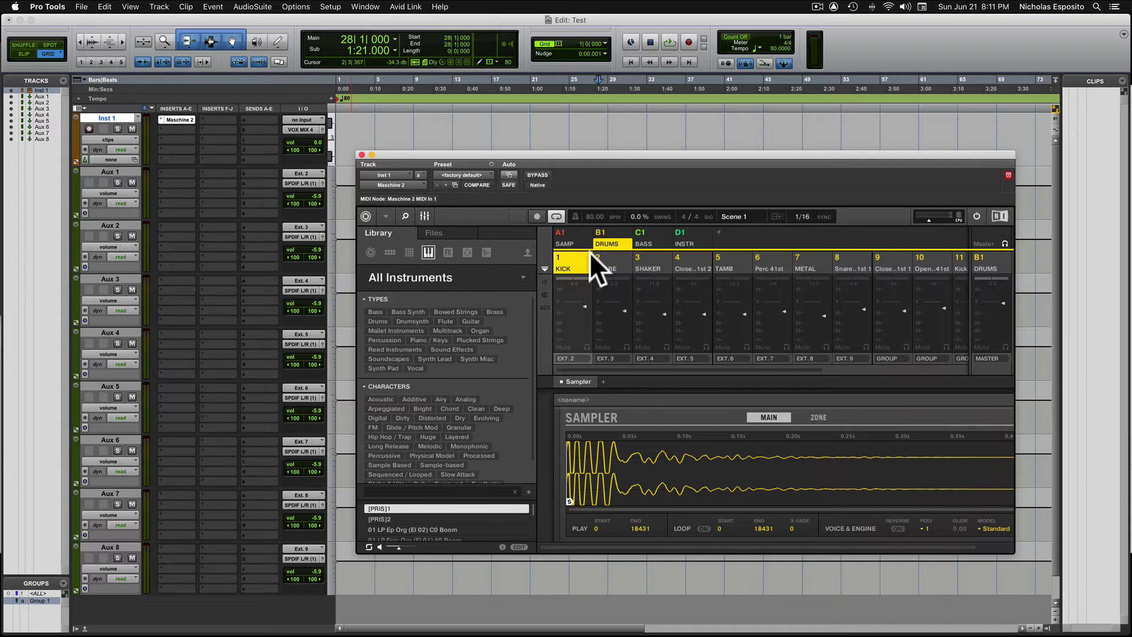
{"action": "left_click", "coordinate": [650, 38]}
Play the session to hear the drums on Ext. 2–9, then stop playback
{"action": "left_click", "coordinate": [631, 62]}
{"action": "left_click", "coordinate": [666, 40]}
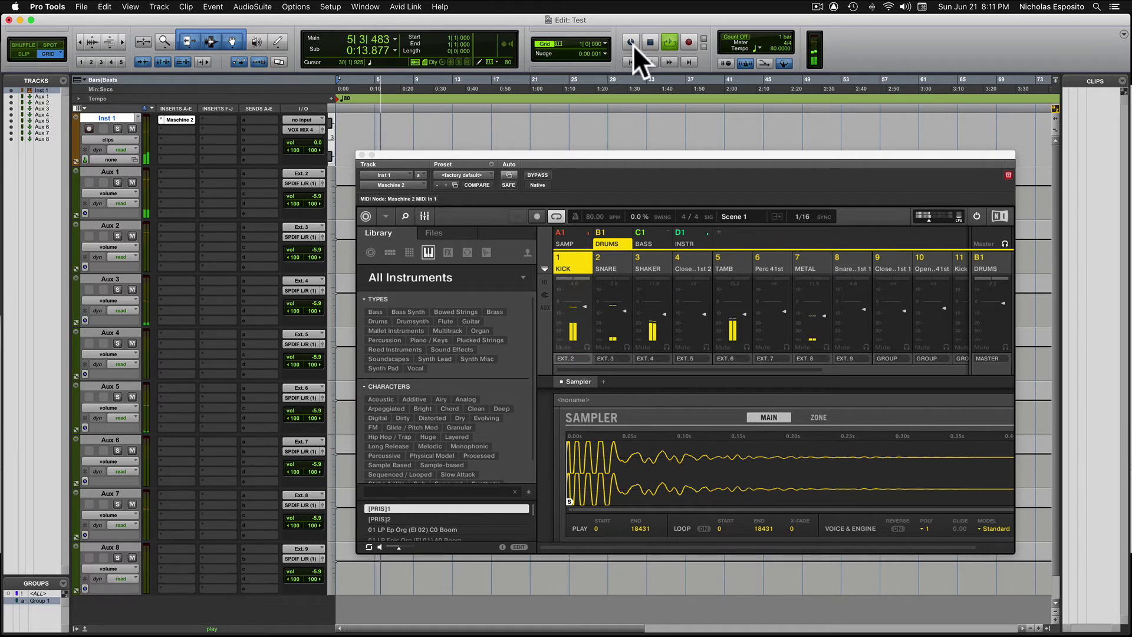
{"action": "left_click", "coordinate": [650, 39]}
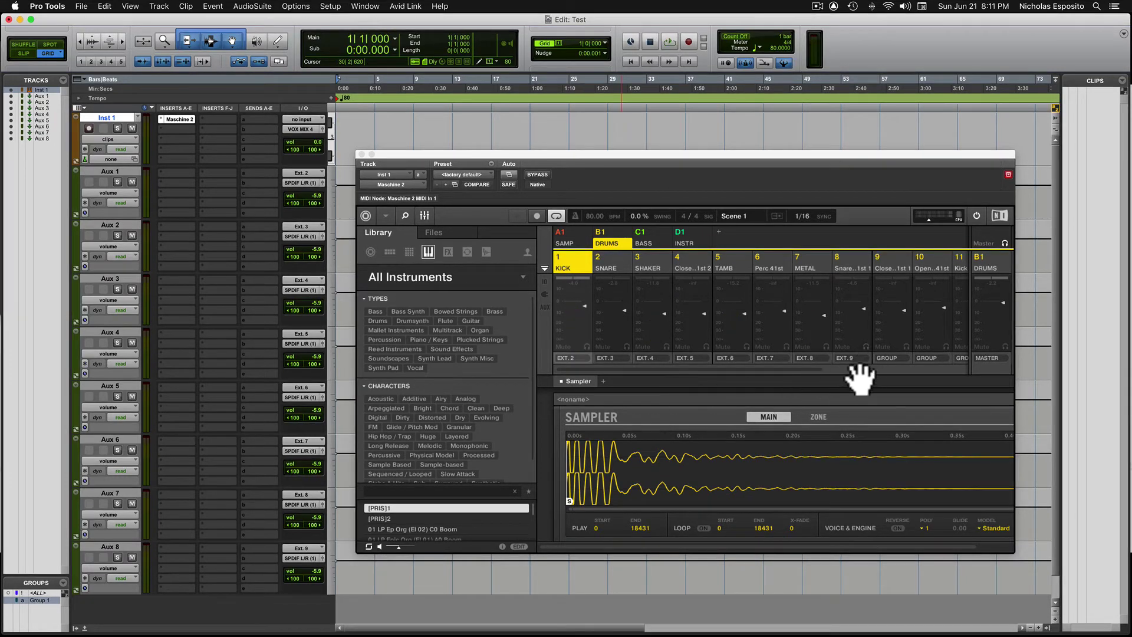
Send the Maschine drum sounds' outputs back to Group, then select the KICK sound
{"action": "left_click", "coordinate": [851, 260]}
{"action": "left_click_drag", "start_coordinate": [572, 258], "coordinate": [582, 302]}
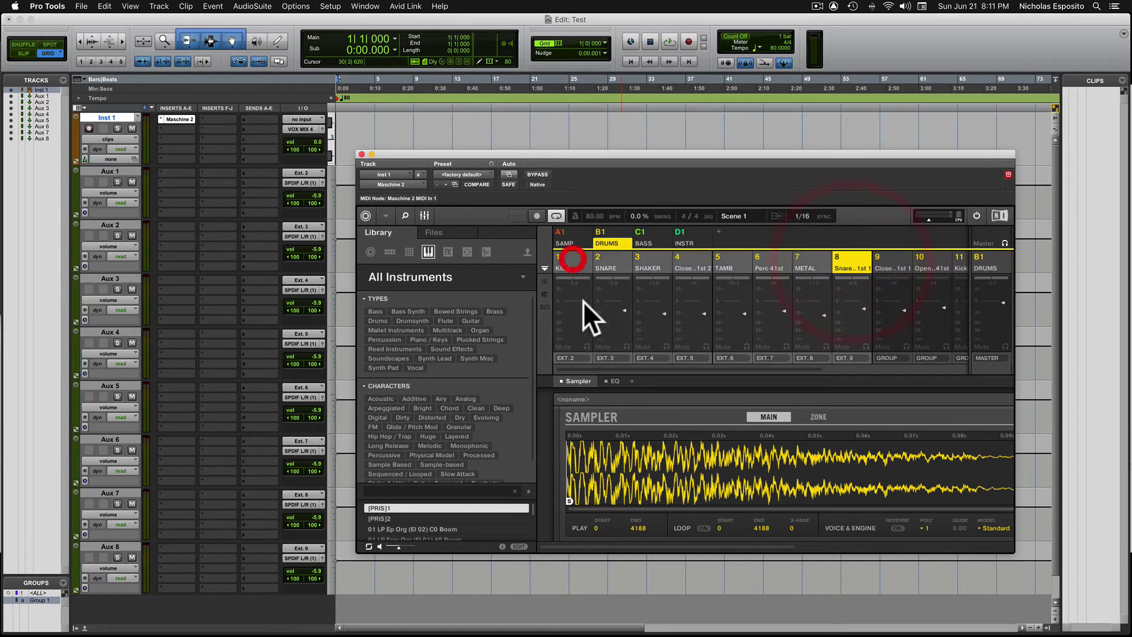
{"action": "left_click", "coordinate": [611, 358]}
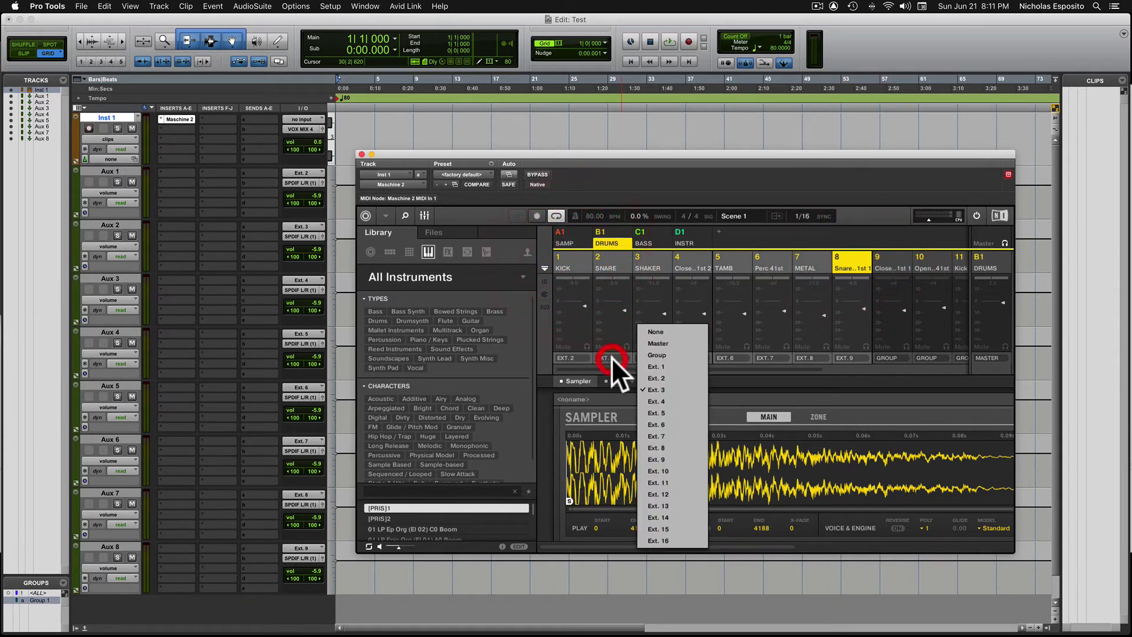
{"action": "left_click", "coordinate": [672, 355]}
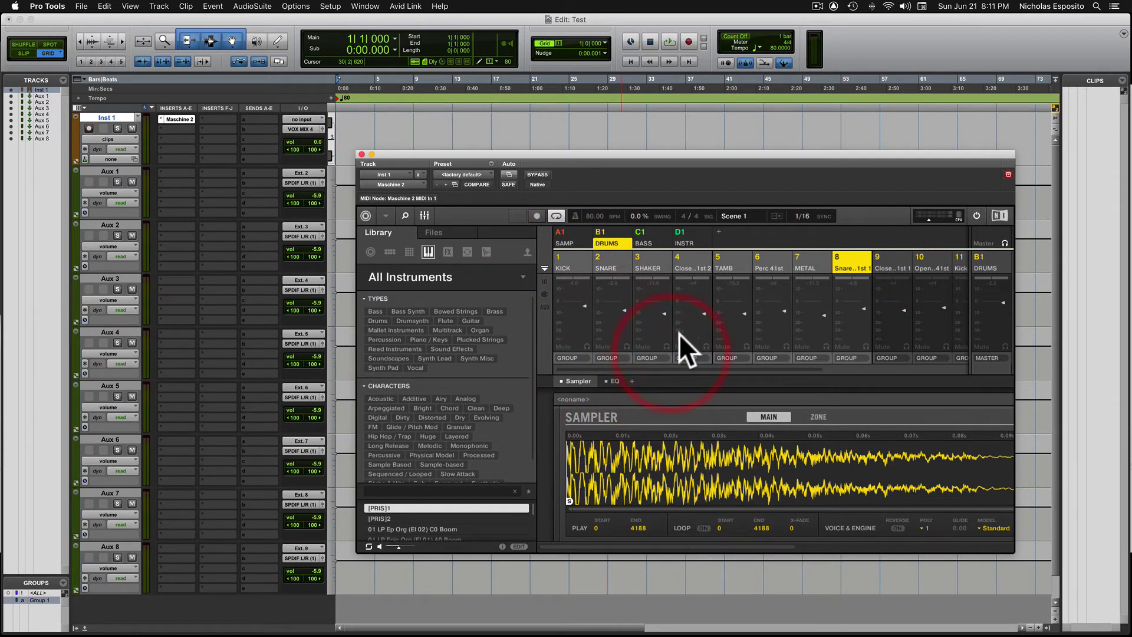
{"action": "left_click", "coordinate": [891, 261]}
{"action": "left_click", "coordinate": [580, 258]}
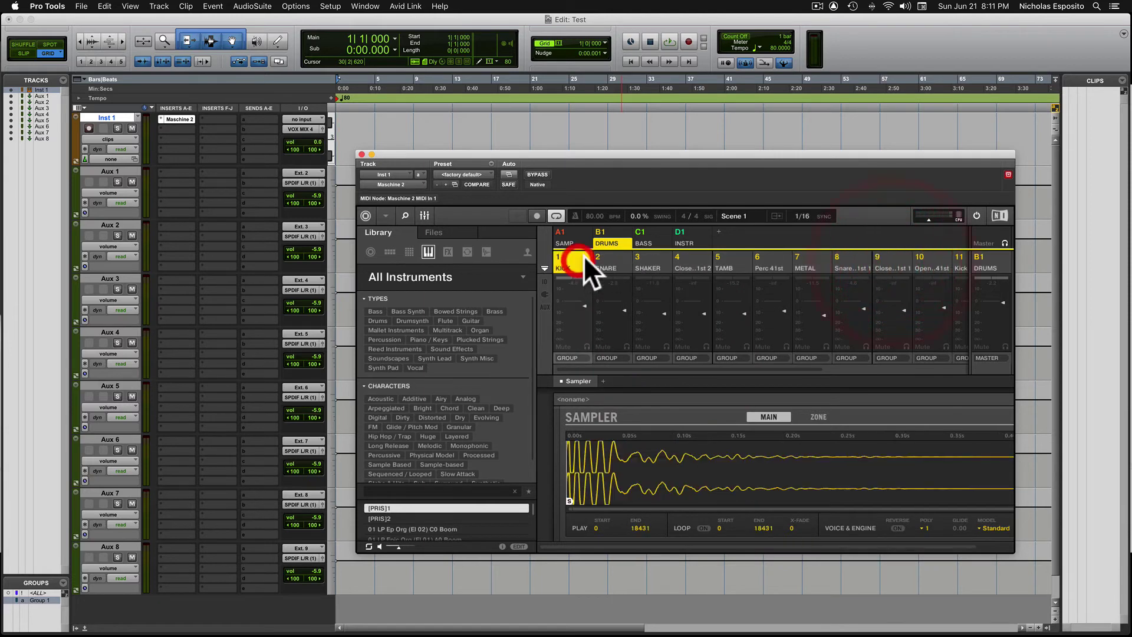
Play and stop the session, then show Maschine's group-level mixer for all four groups
{"action": "left_click", "coordinate": [669, 41]}
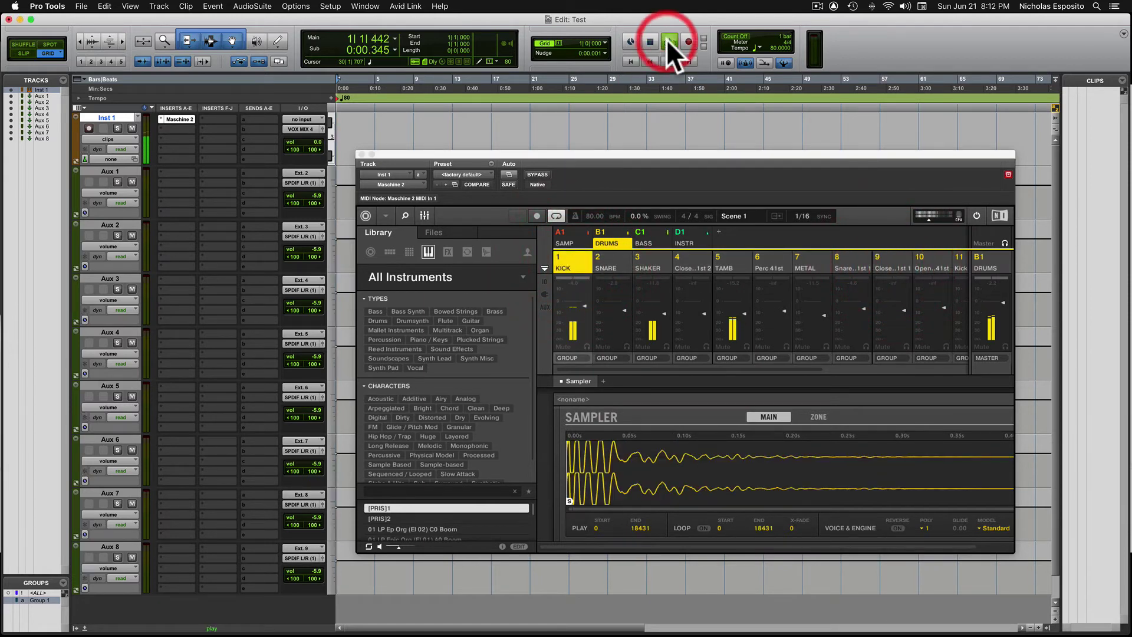
{"action": "left_click", "coordinate": [650, 41]}
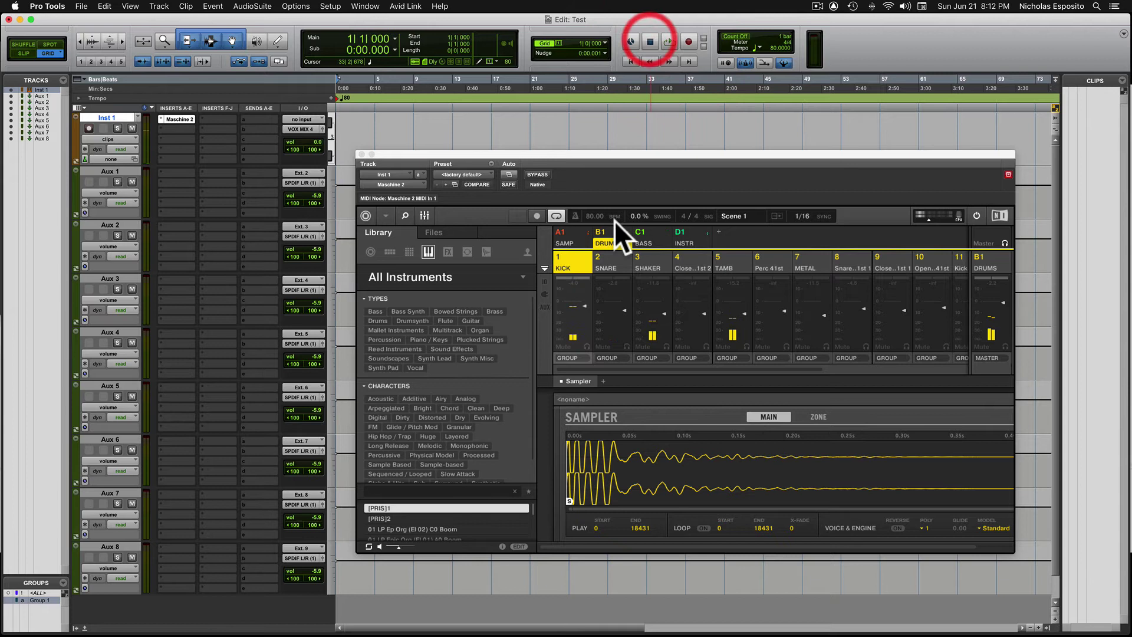
{"action": "left_click", "coordinate": [612, 232]}
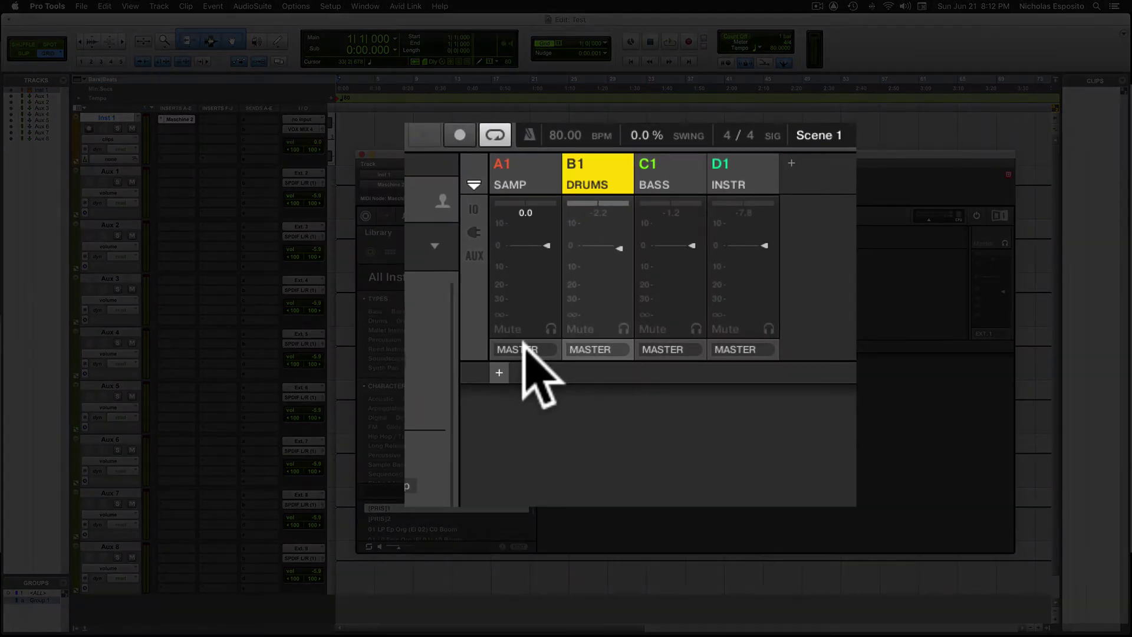
In Maschine's group mixer, send SAMP to Ext. 2, DRUMS to Ext. 3, BASS to Ext. 4 and INSTR to Ext. 5
{"action": "left_click", "coordinate": [569, 333]}
{"action": "left_click", "coordinate": [602, 426]}
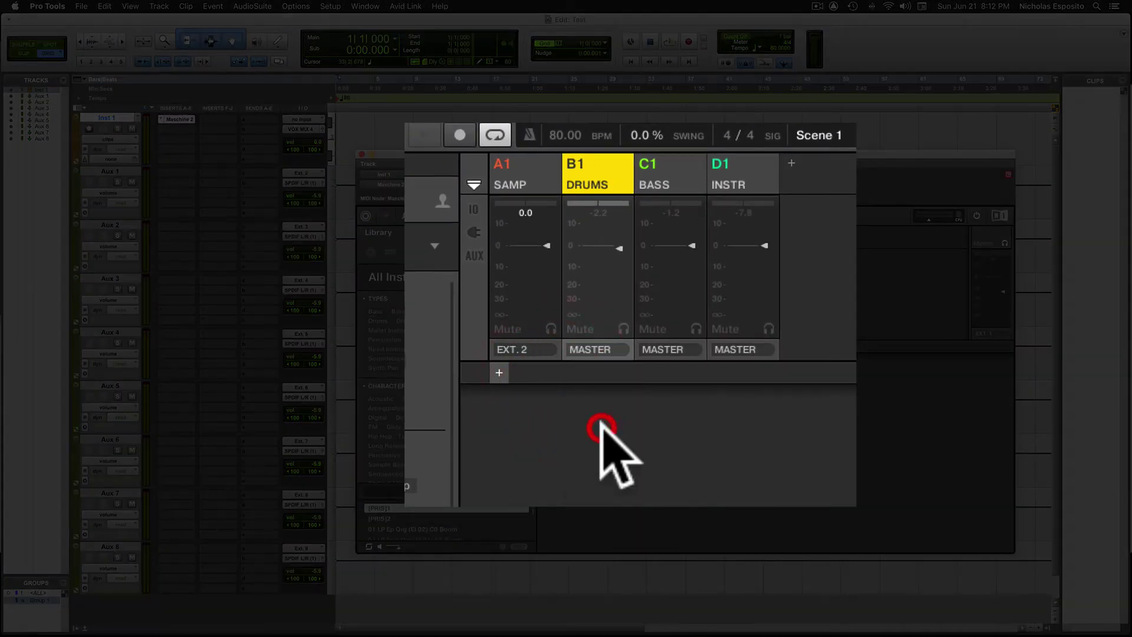
{"action": "left_click", "coordinate": [597, 357]}
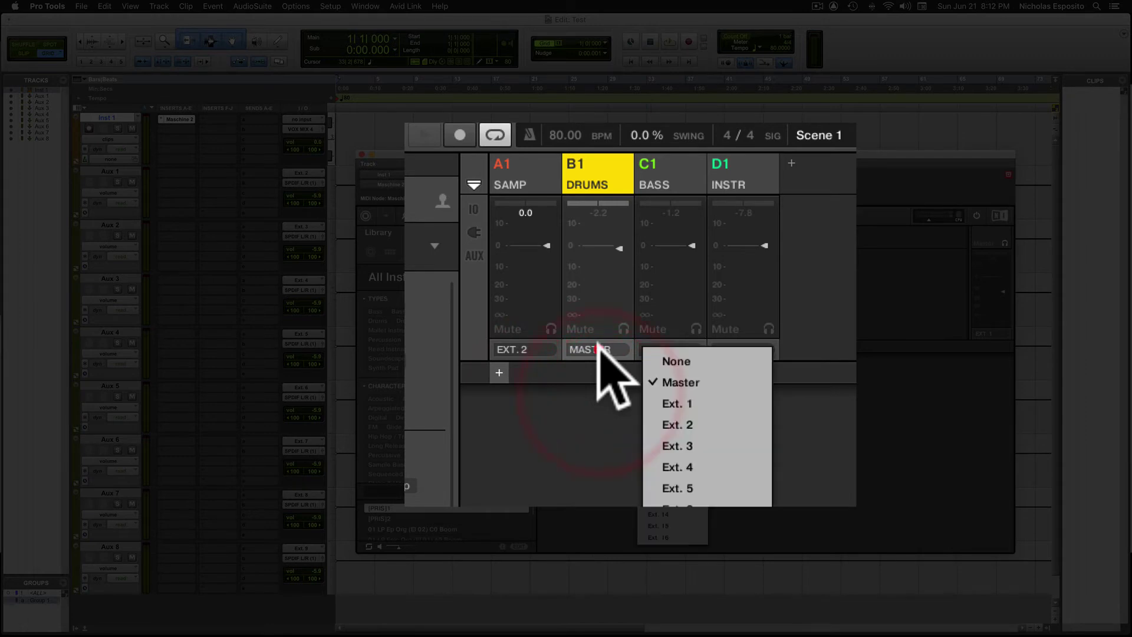
{"action": "left_click", "coordinate": [682, 443]}
{"action": "left_click", "coordinate": [710, 349]}
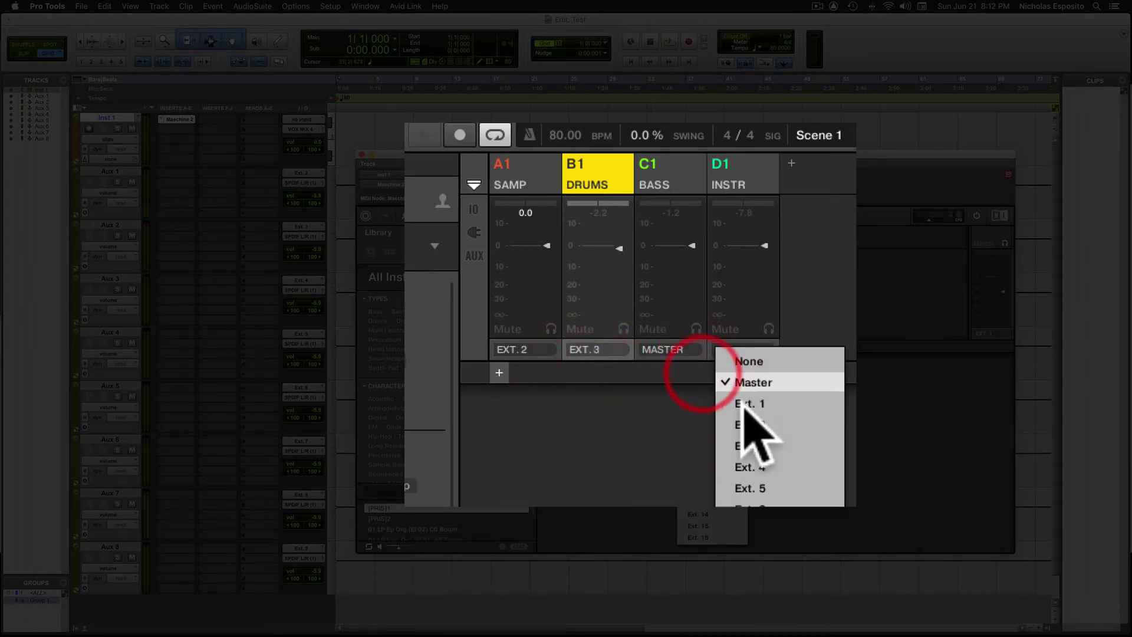
{"action": "left_click", "coordinate": [792, 467]}
{"action": "left_click", "coordinate": [750, 349]}
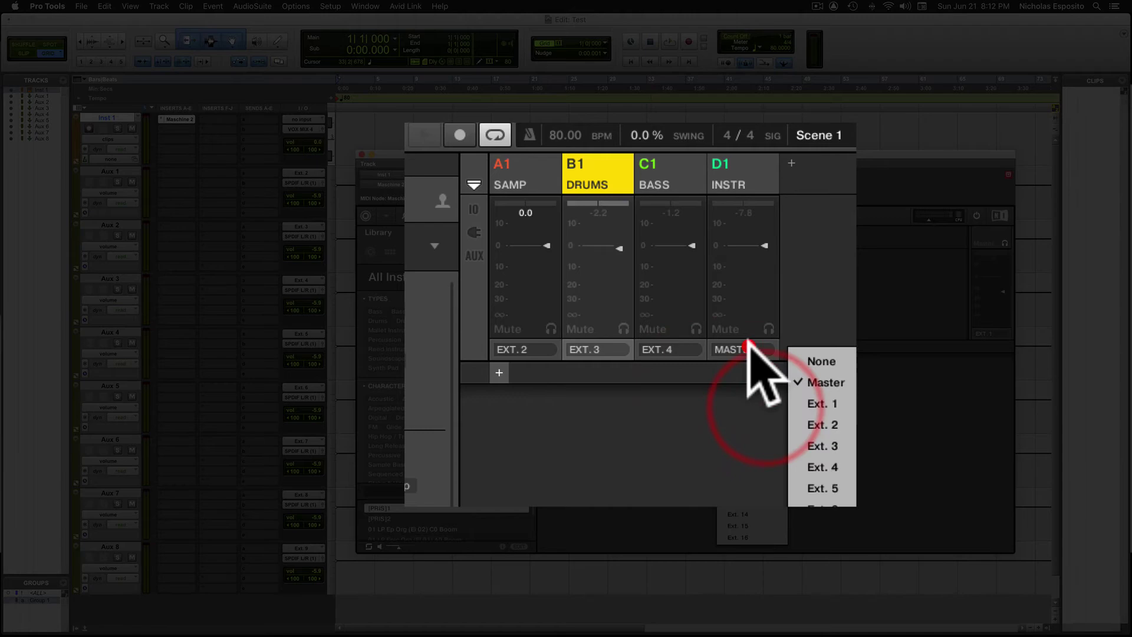
{"action": "left_click", "coordinate": [846, 489]}
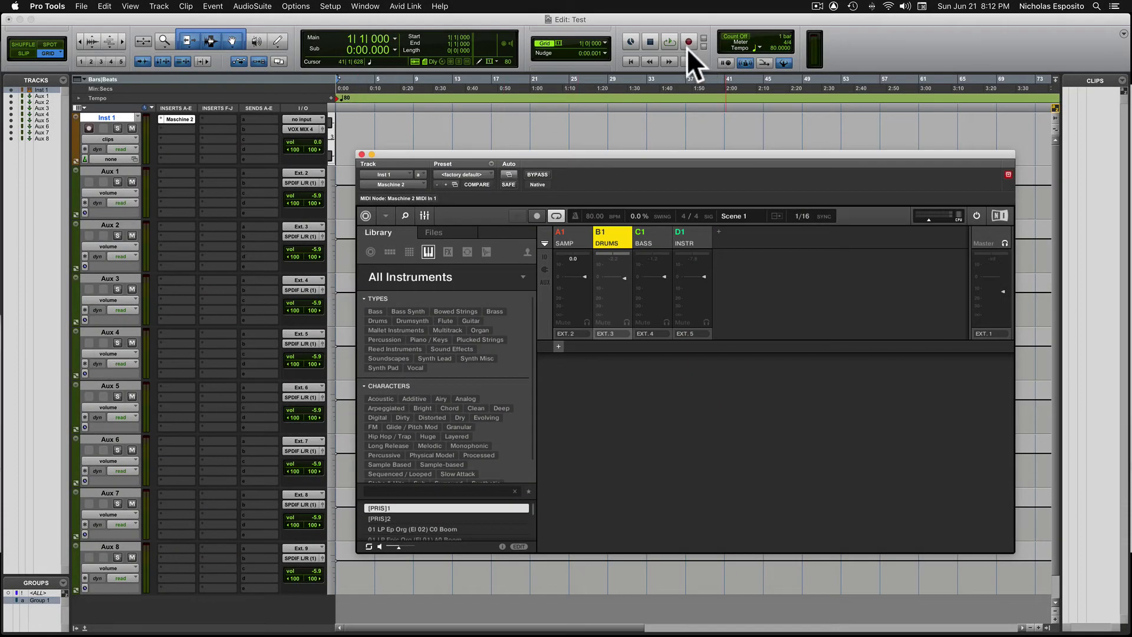
{"action": "left_click", "coordinate": [670, 41]}
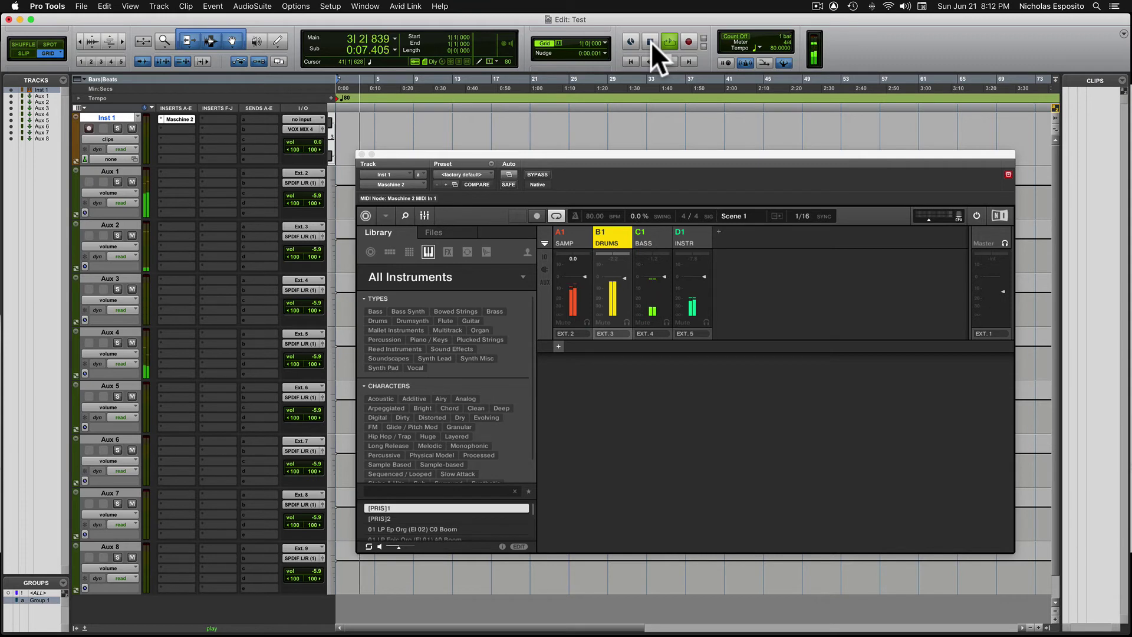
{"action": "left_click", "coordinate": [651, 41]}
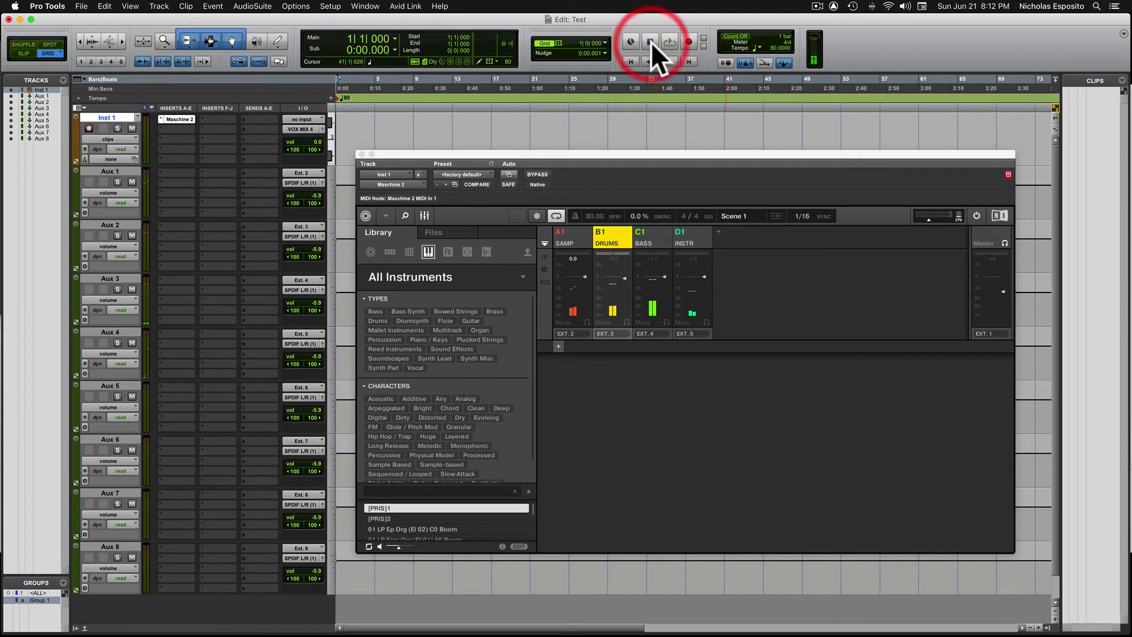
{"action": "left_click", "coordinate": [693, 235]}
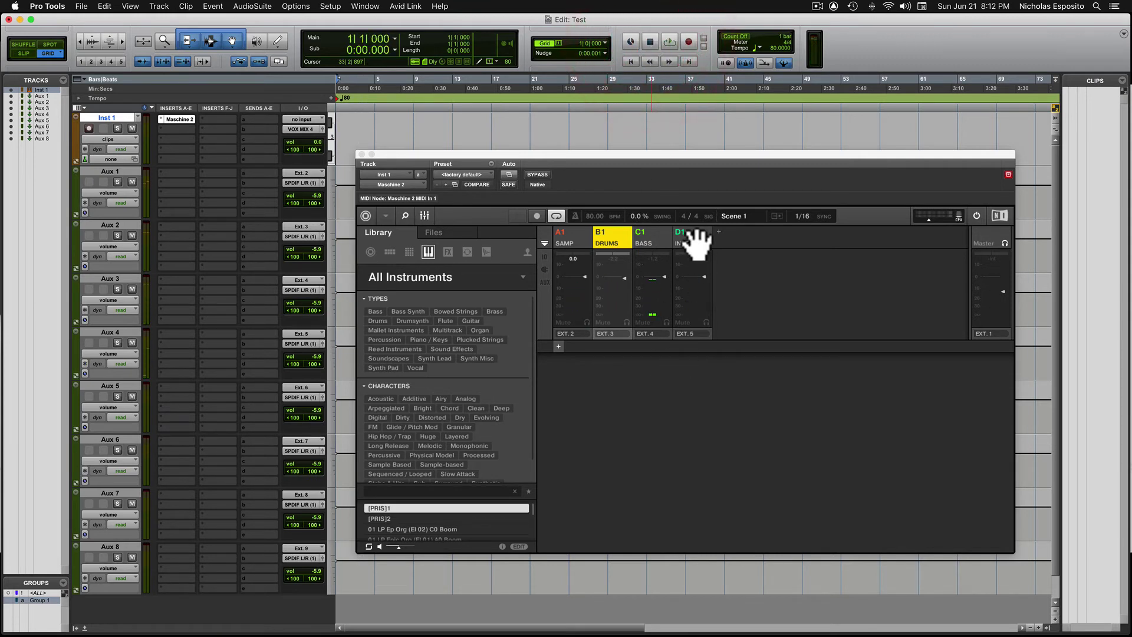
Return the Maschine group outputs from Ext. 2–5 to Master, then select groups C1 and A1
{"action": "left_click", "coordinate": [573, 237]}
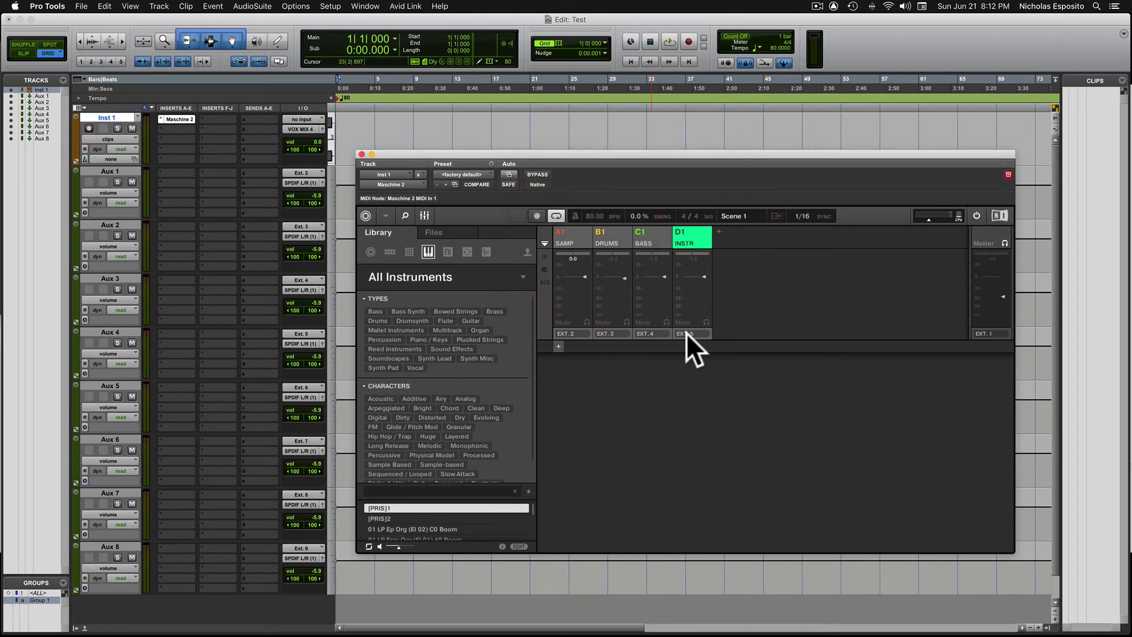
{"action": "left_click", "coordinate": [685, 333]}
{"action": "left_click", "coordinate": [756, 352]}
{"action": "left_click", "coordinate": [657, 236]}
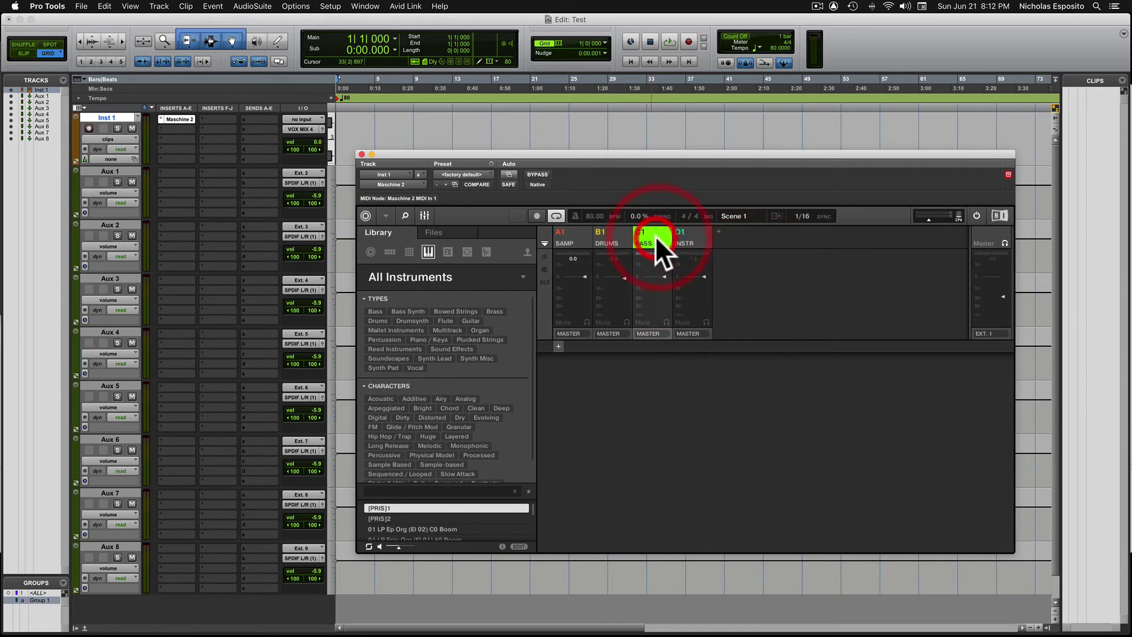
{"action": "left_click", "coordinate": [639, 235]}
{"action": "left_click", "coordinate": [578, 235]}
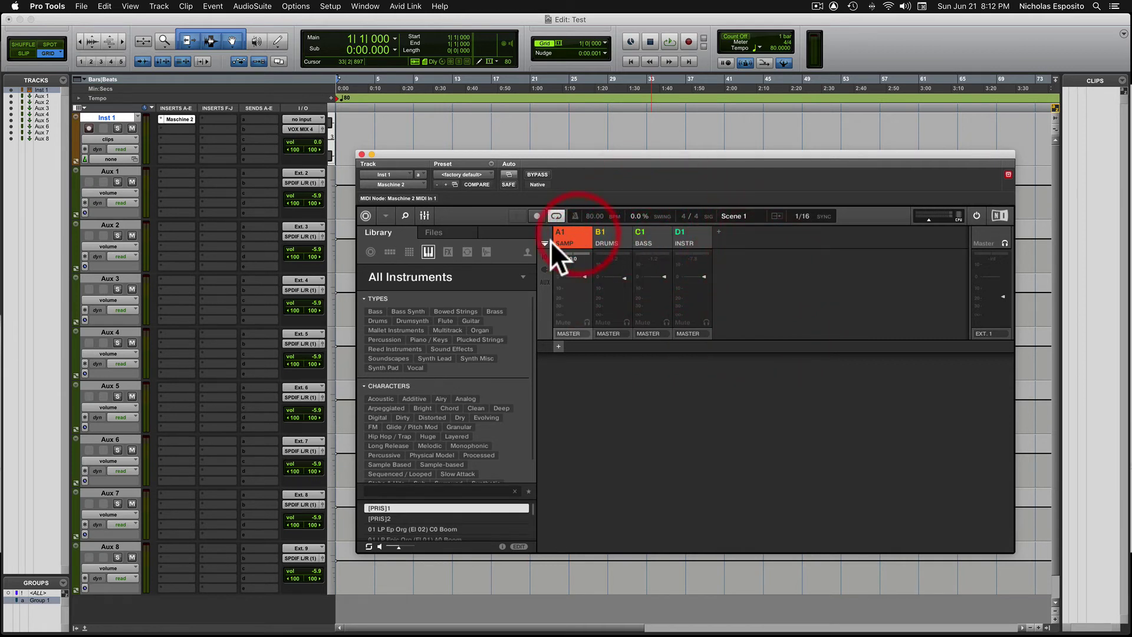
Toggle the lower area to pattern view and back, then play and stop the session
{"action": "left_click", "coordinate": [424, 214]}
{"action": "left_click", "coordinate": [424, 215]}
{"action": "left_click", "coordinate": [669, 40]}
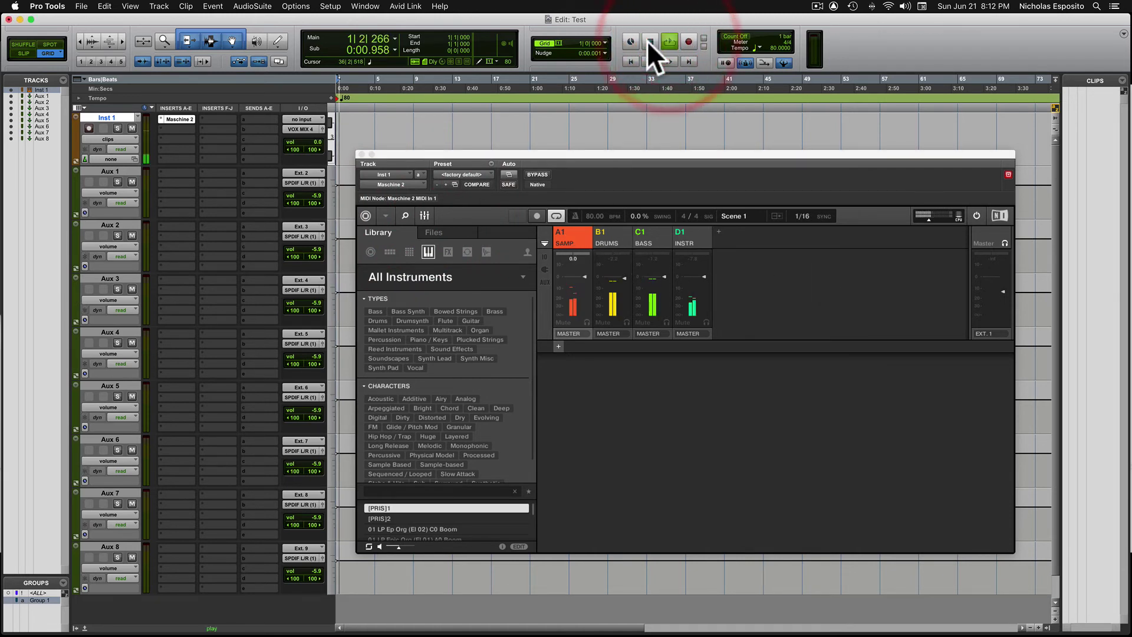
{"action": "left_click", "coordinate": [649, 41]}
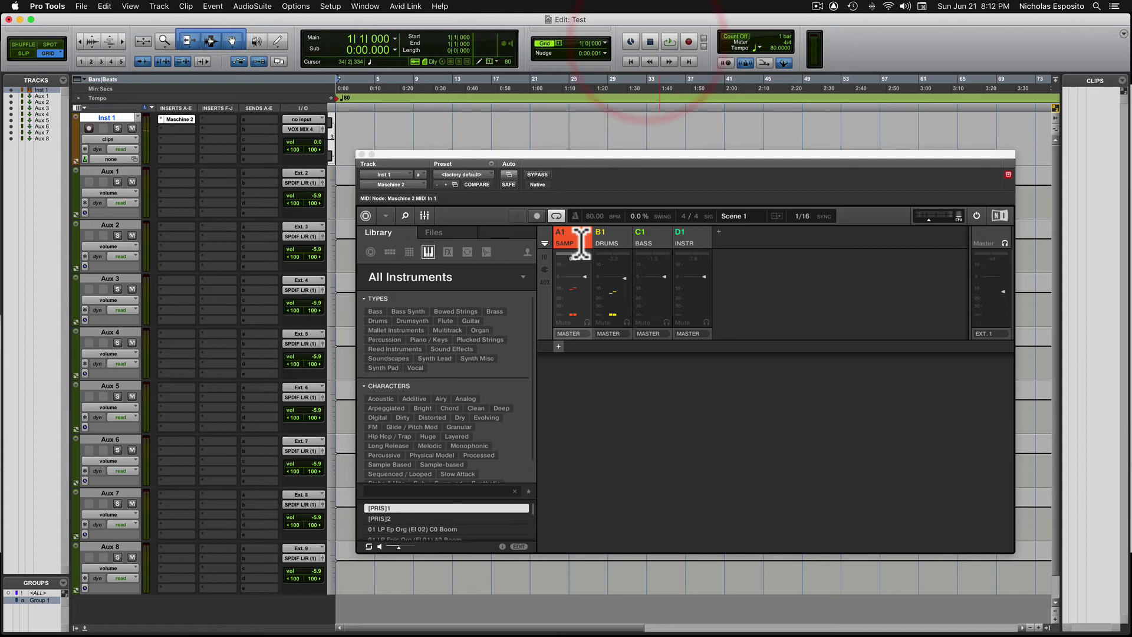
In group A1, send the SAMP sound from Group to Ext. 2, then loop-play and stop
{"action": "left_click", "coordinate": [581, 240]}
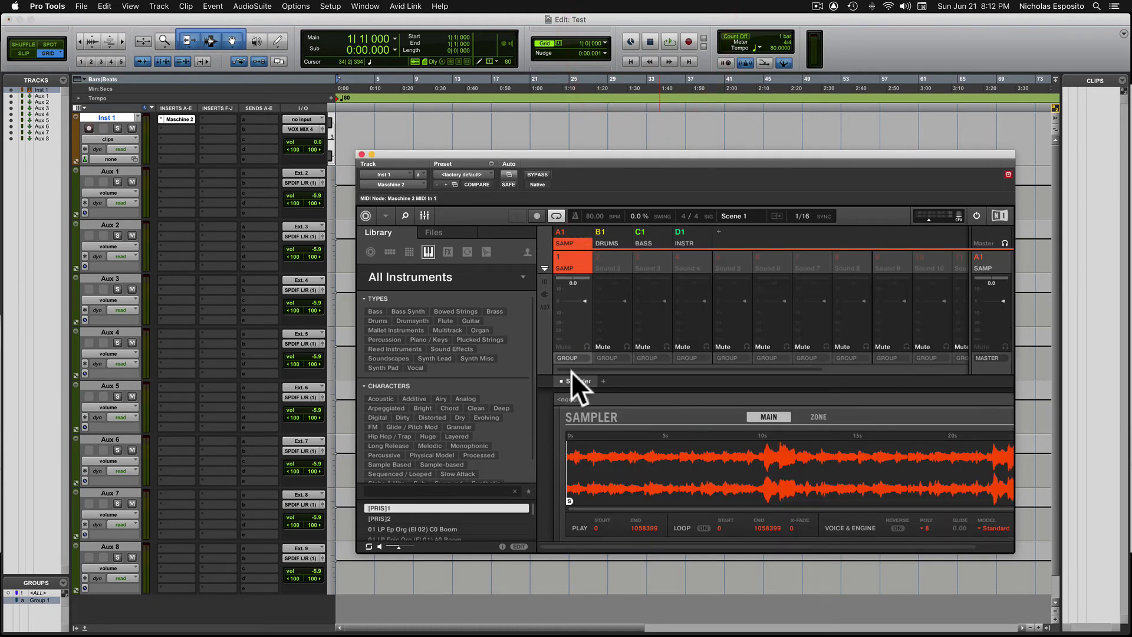
{"action": "left_click", "coordinate": [568, 356]}
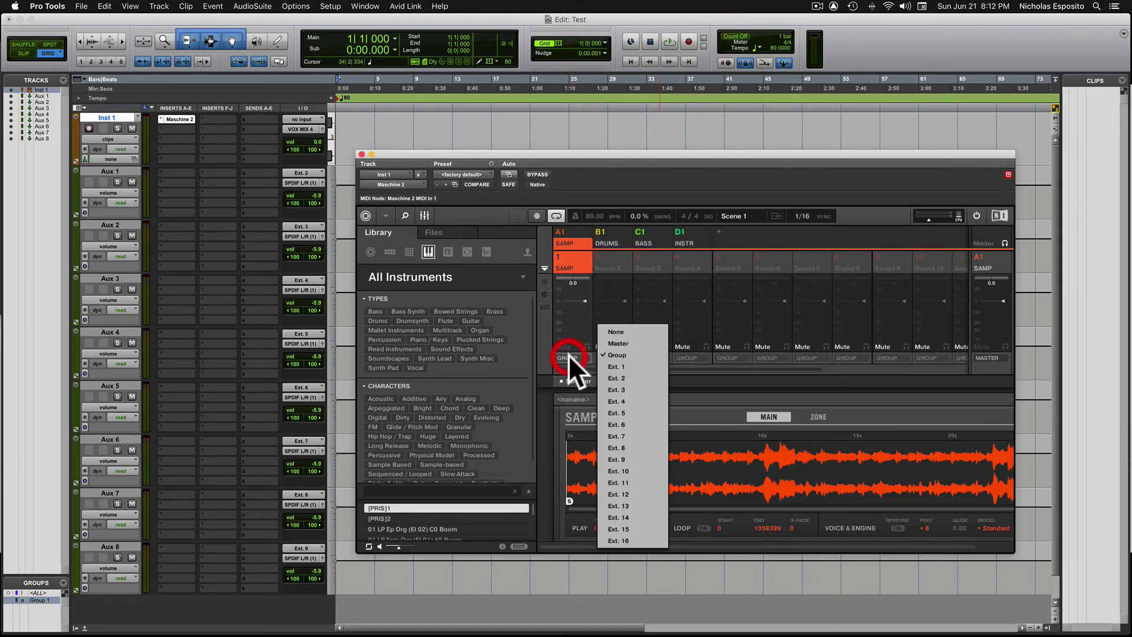
{"action": "left_click", "coordinate": [618, 374]}
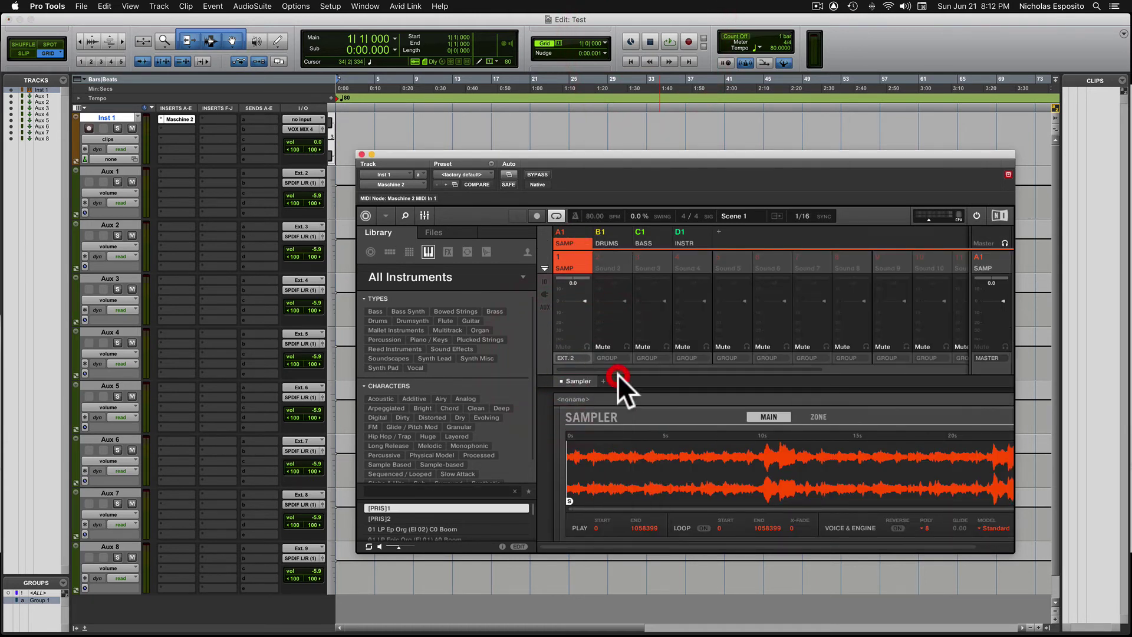
{"action": "left_click", "coordinate": [670, 41]}
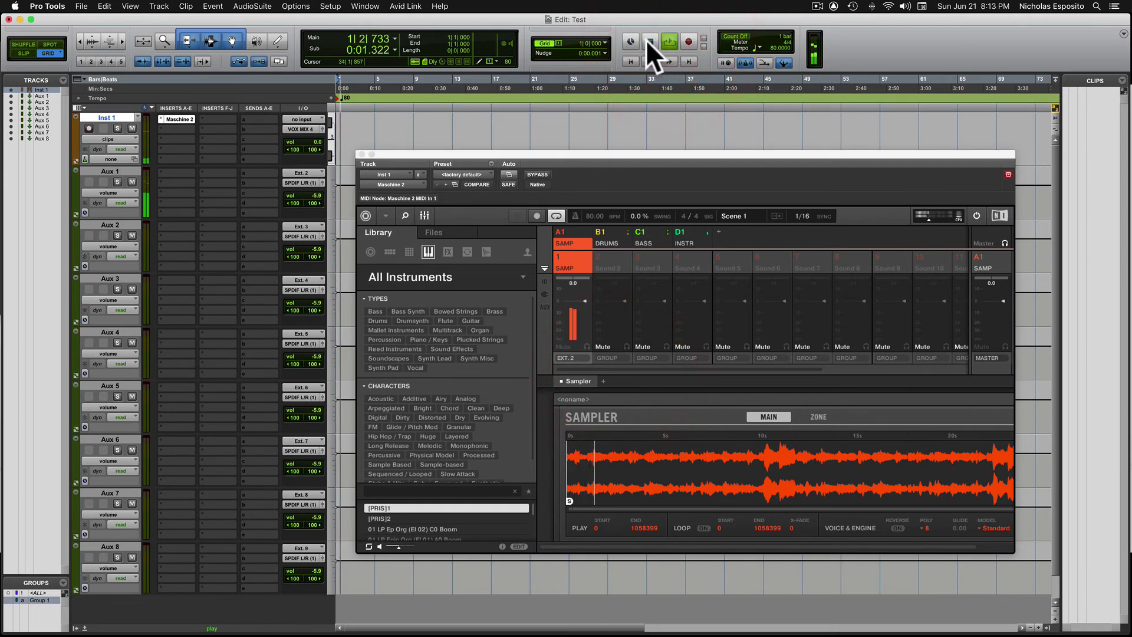
{"action": "left_click", "coordinate": [648, 40]}
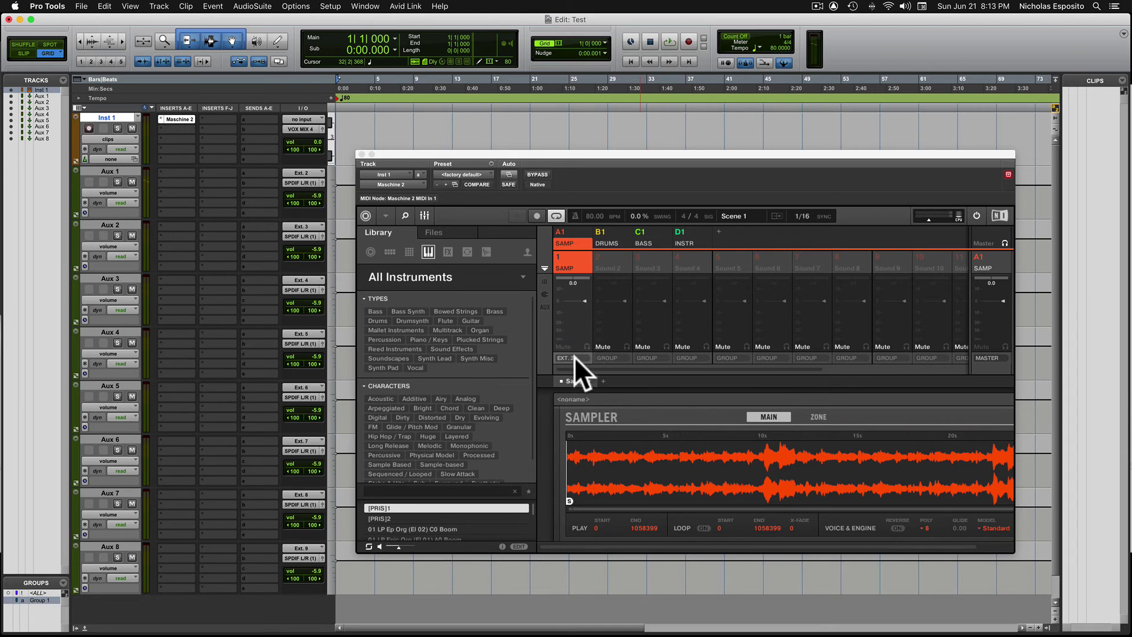
Select group B1 DRUMS and set KICK's output to Ext. 3 and SNARE's to Ext. 4
{"action": "left_click", "coordinate": [612, 234]}
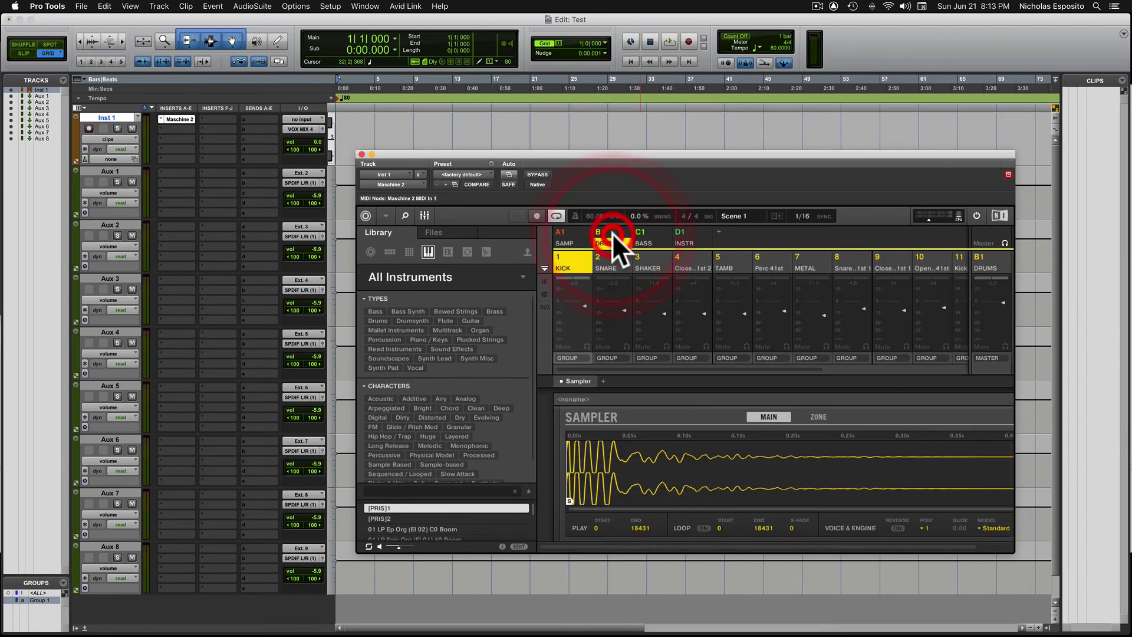
{"action": "left_click", "coordinate": [564, 357]}
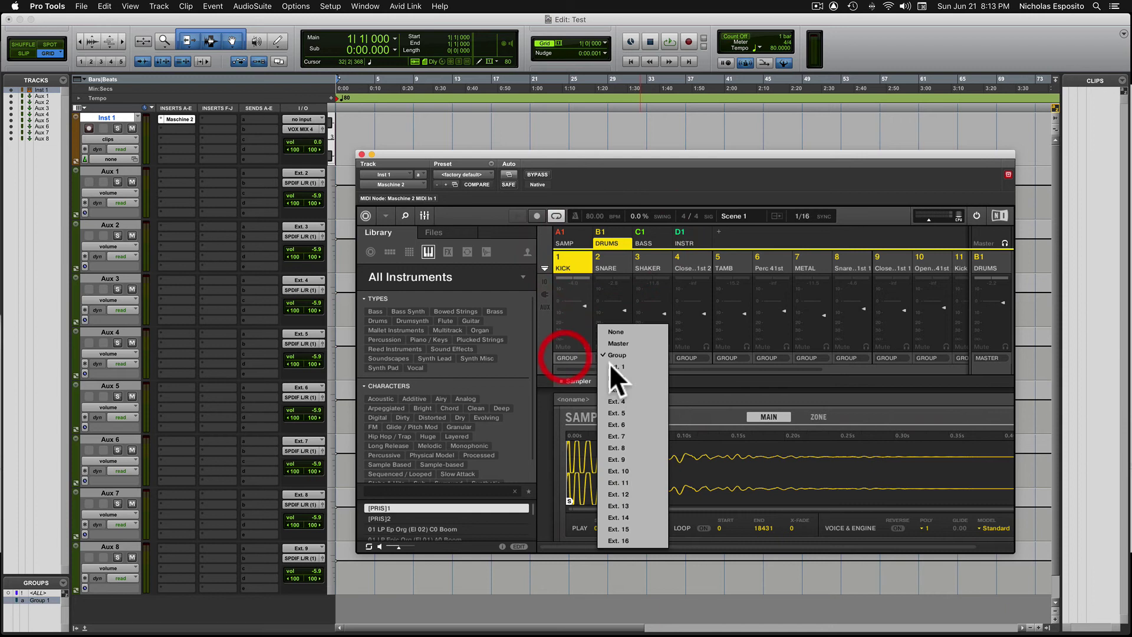
{"action": "left_click", "coordinate": [638, 387]}
{"action": "left_click", "coordinate": [616, 356]}
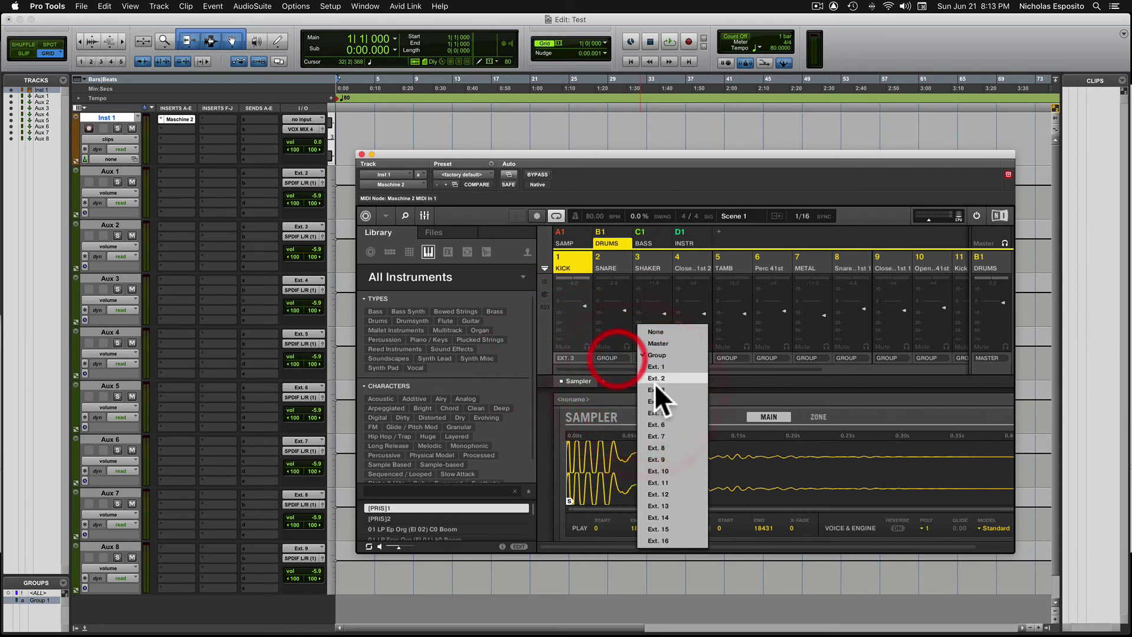
{"action": "left_click", "coordinate": [661, 398]}
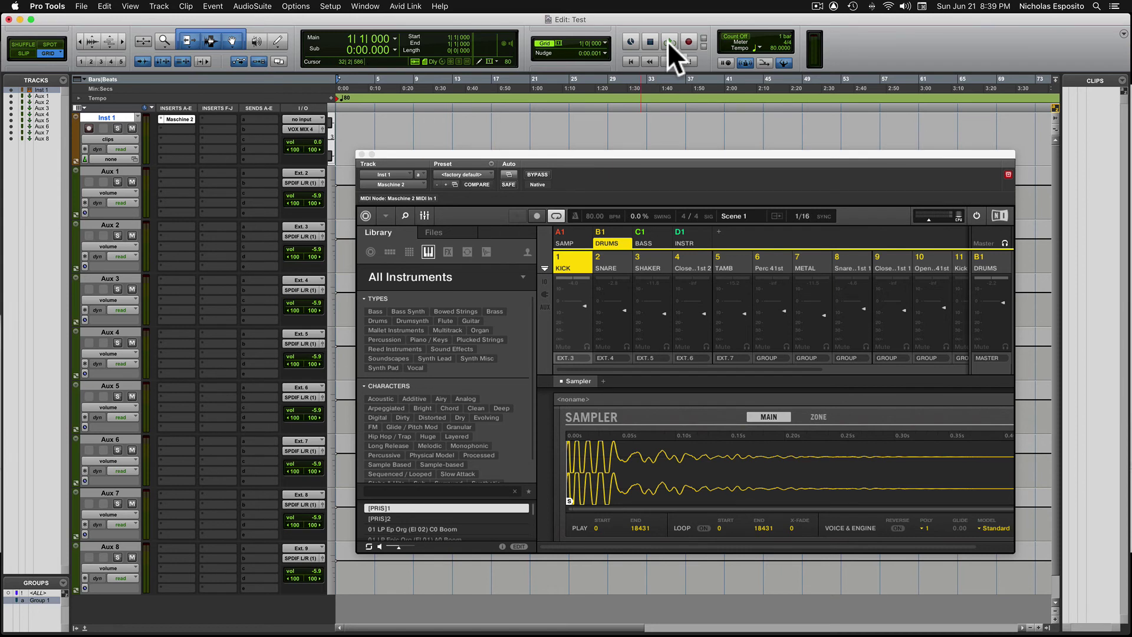
Play the session, switch to Loop Playback, then stop playback at 0:00.000
{"action": "left_click", "coordinate": [669, 42]}
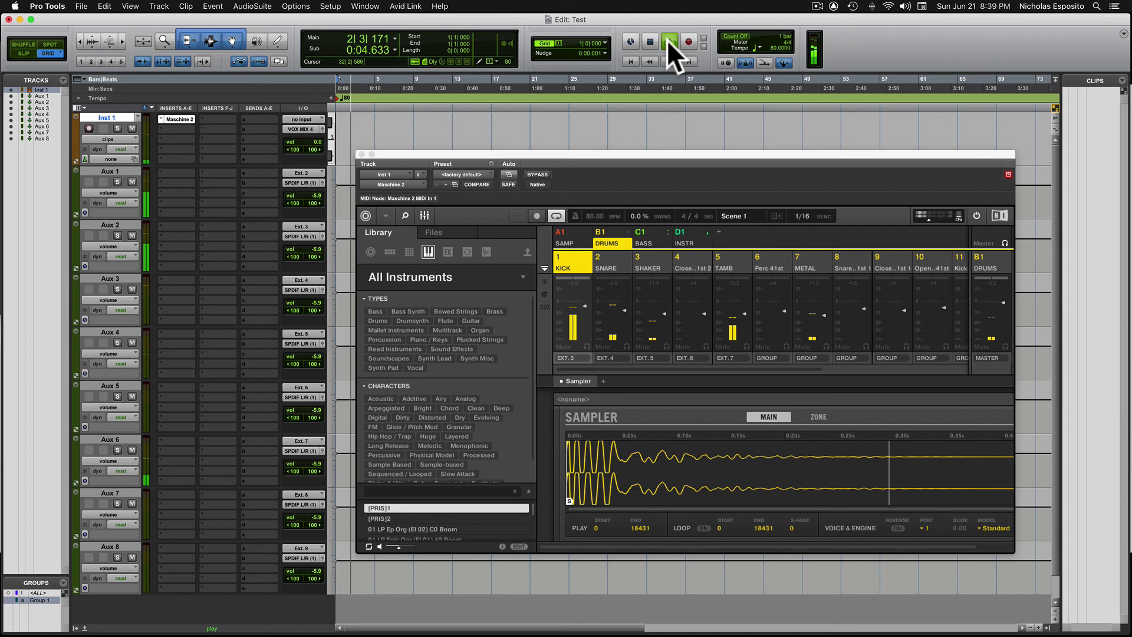
{"action": "left_click", "coordinate": [667, 40], "text": "ctrl"}
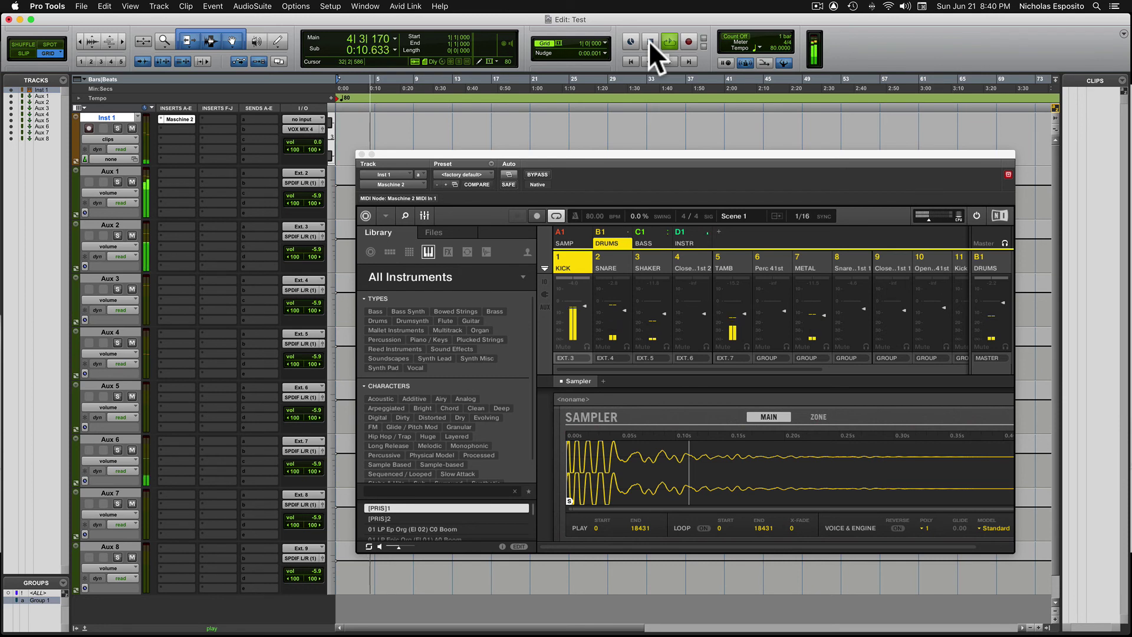
{"action": "left_click", "coordinate": [649, 41]}
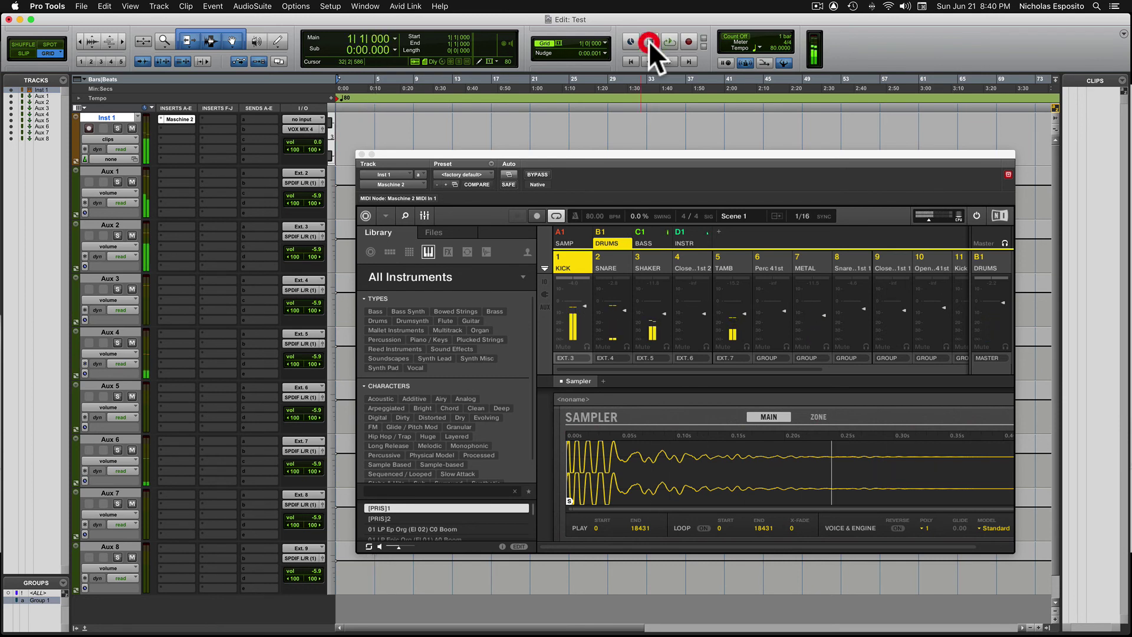